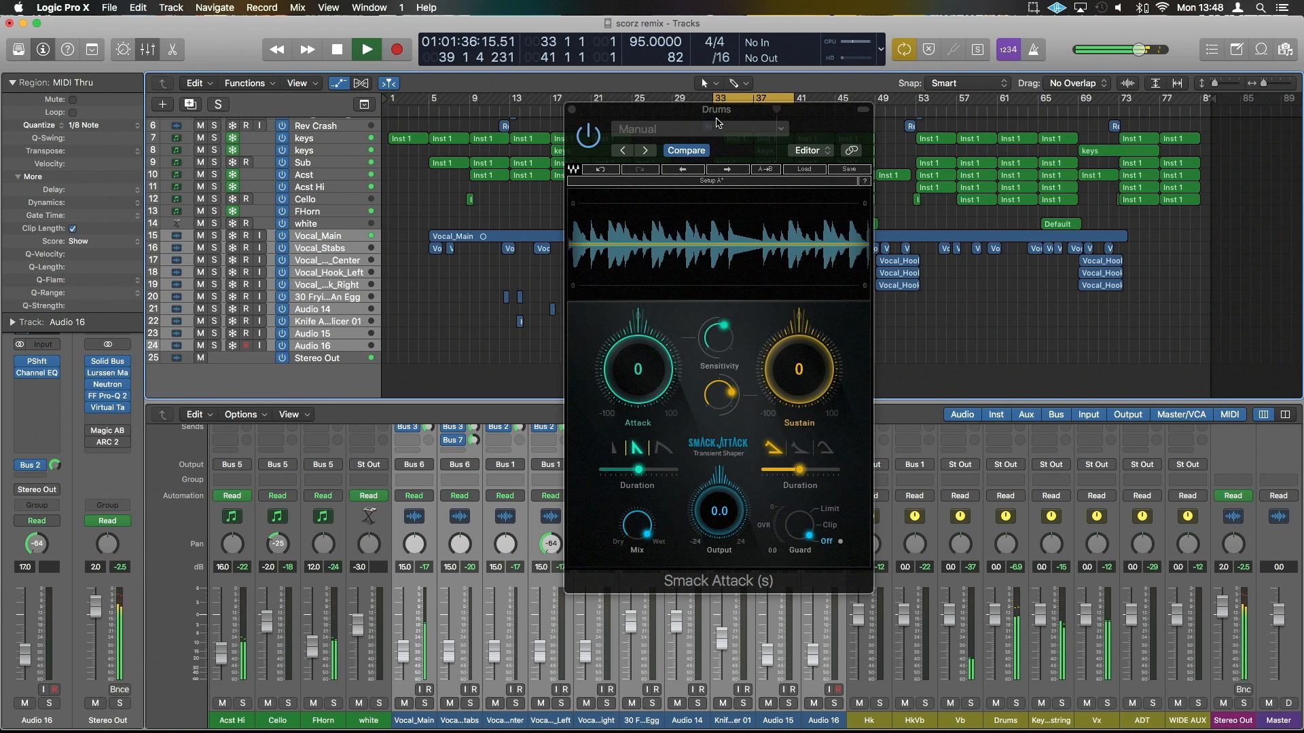
# - Stop playback, close the Trans-X Multi screenshot and reposition the Smack Attack window beside the drum channel's mixer strip
pyautogui.press('space')
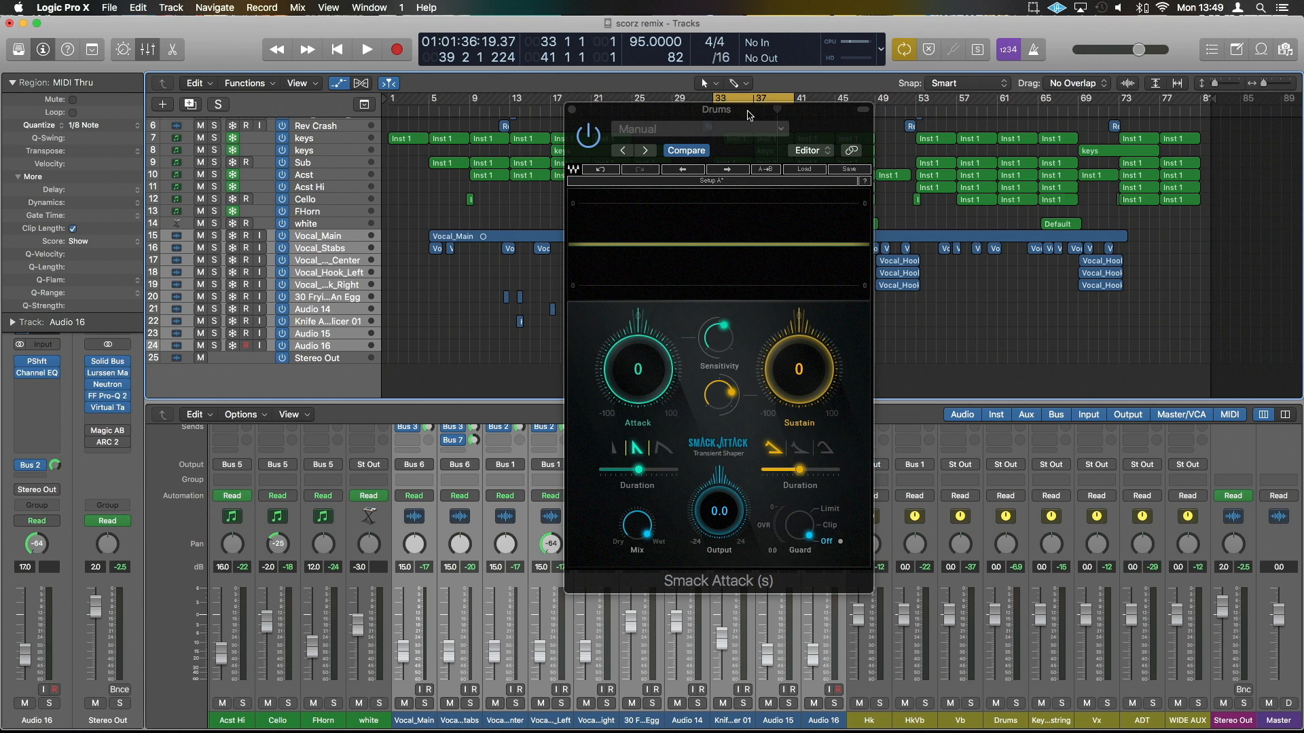
pyautogui.moveTo(749, 114); pyautogui.dragTo(554, 115)
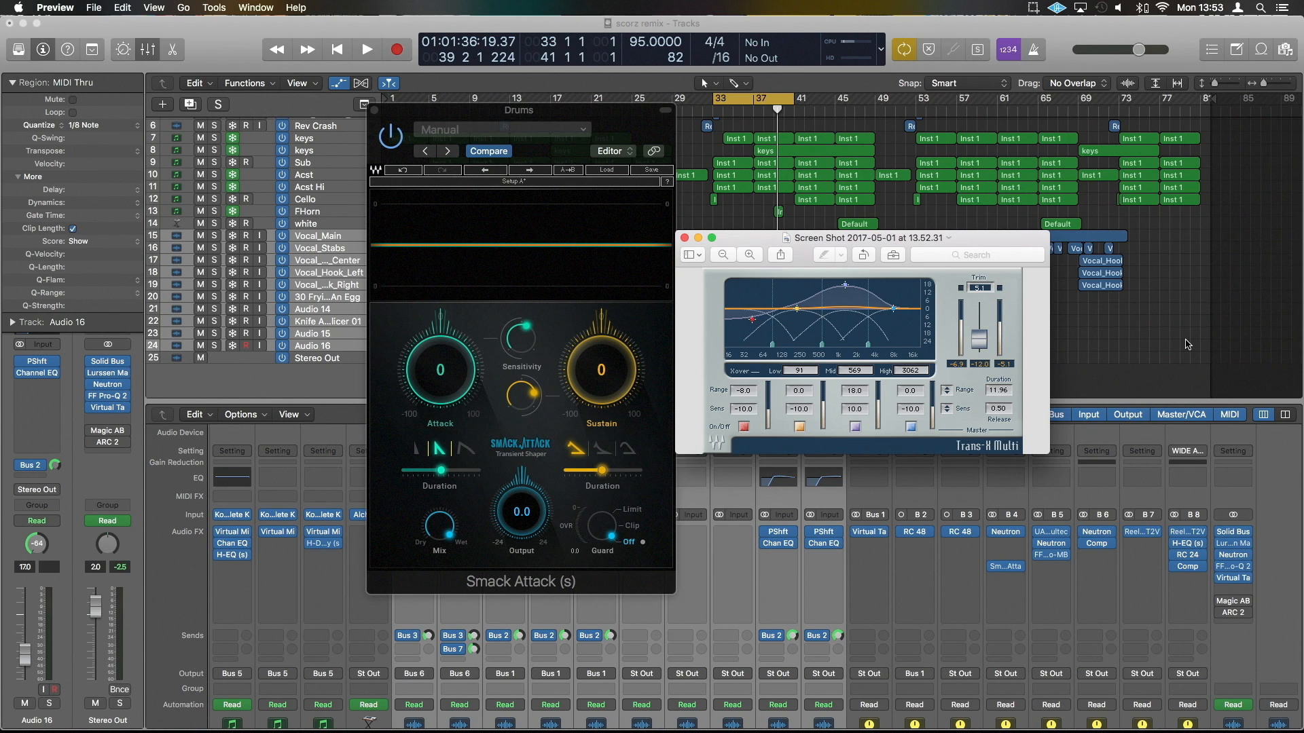
pyautogui.click(684, 238)
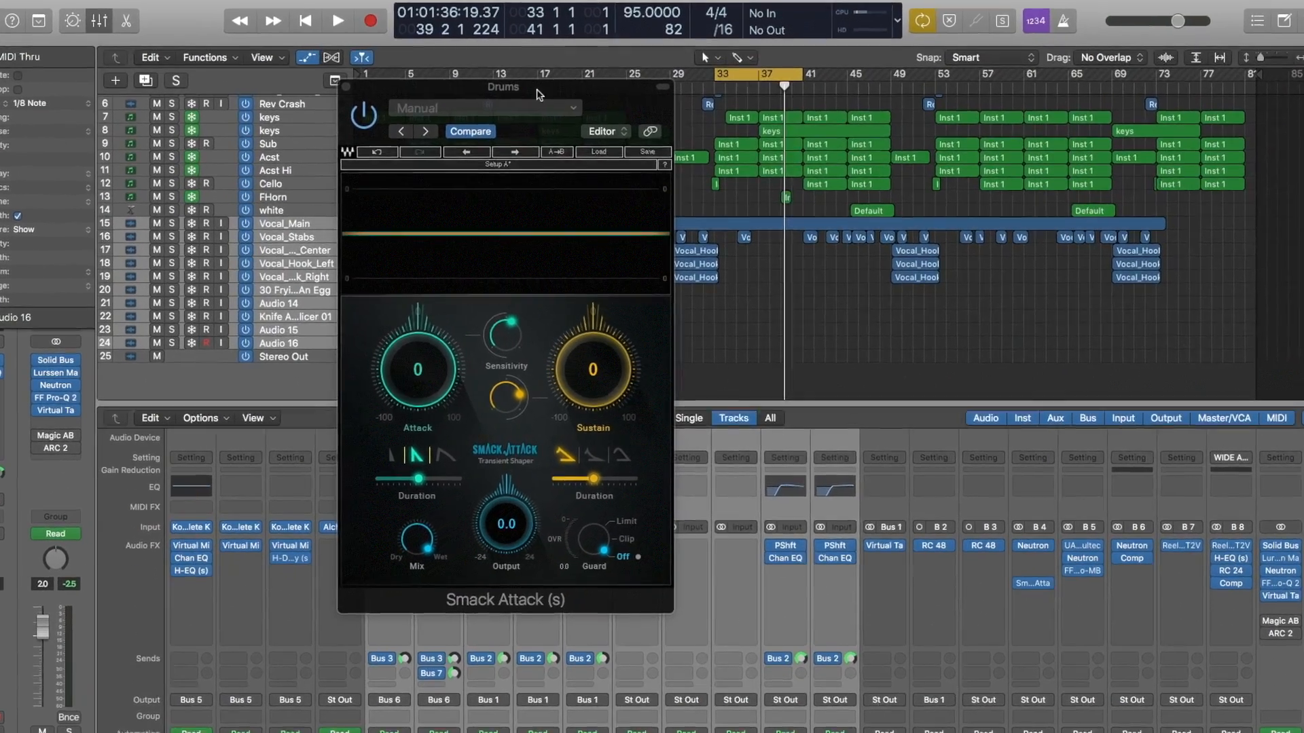
pyautogui.moveTo(551, 114); pyautogui.dragTo(760, 117)
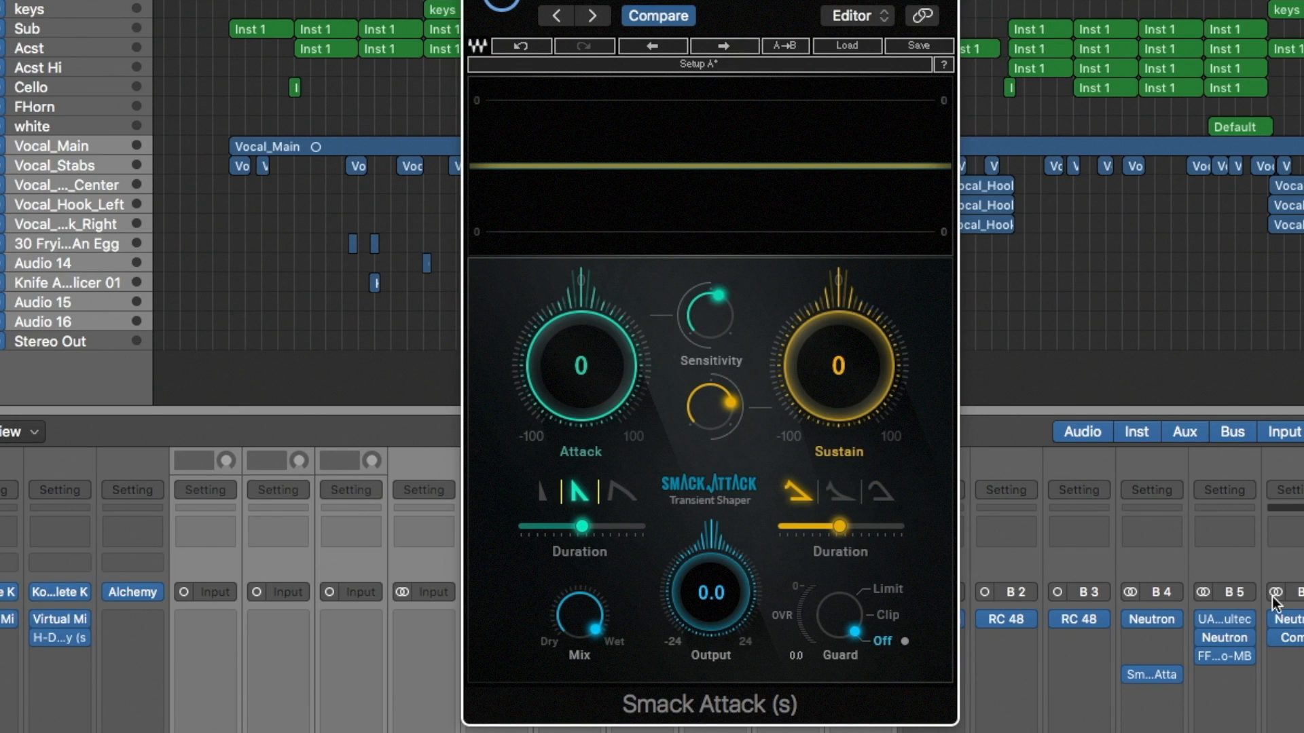
# - Play the song and audition the drums with Smack Attack's Attack amount at 20 and at -21
pyautogui.press('space')
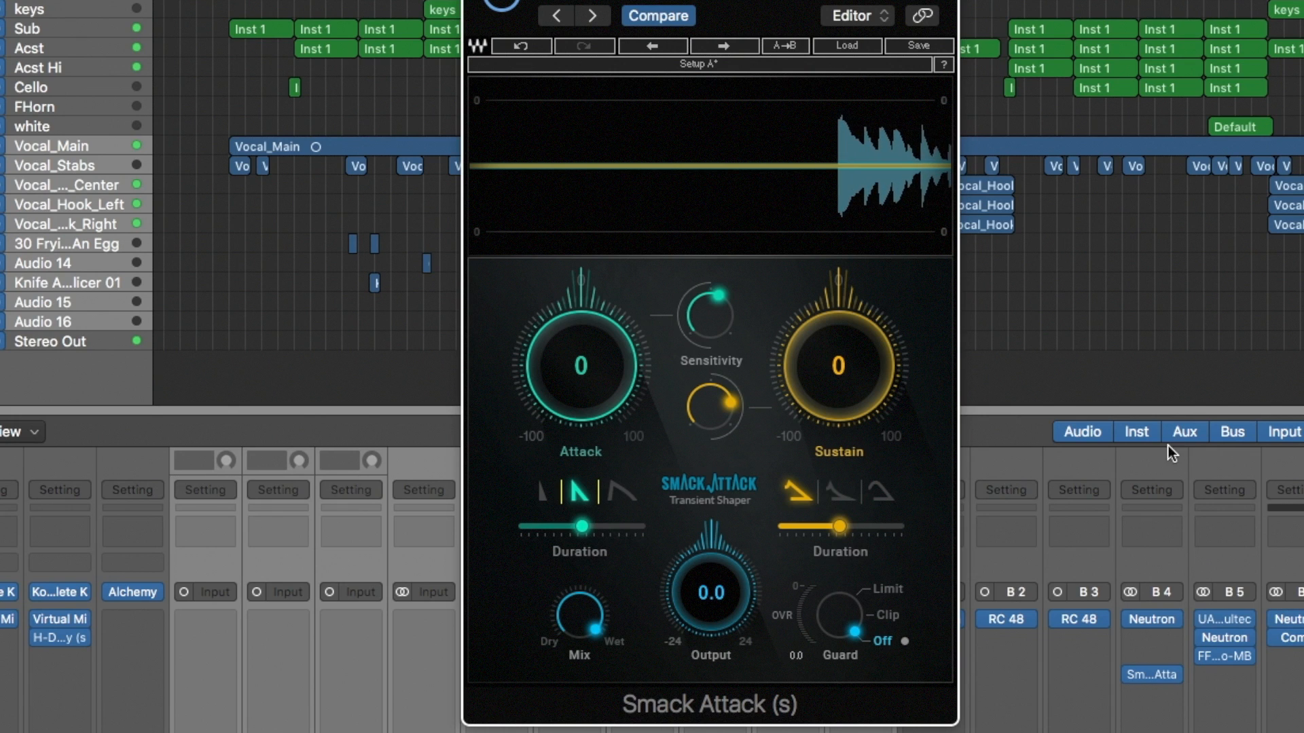
pyautogui.scroll(-3, 1184, 728)
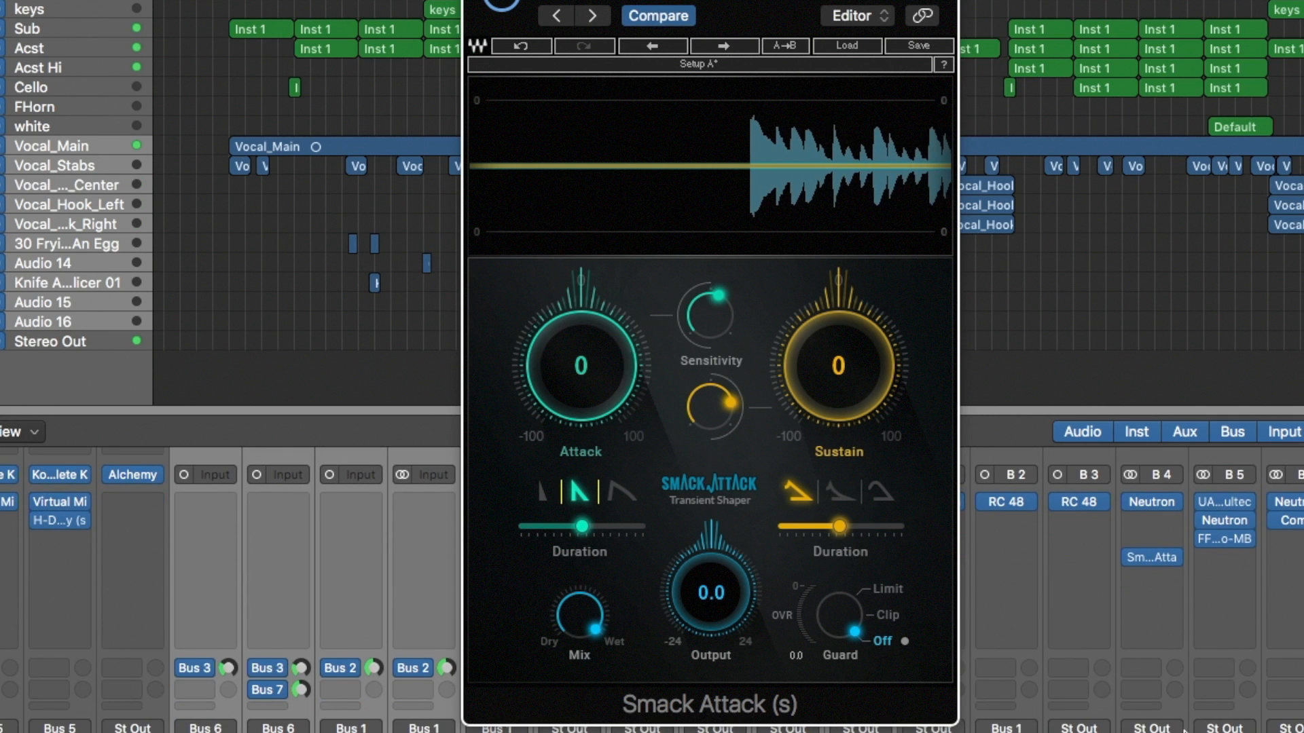
pyautogui.scroll(-5, 1185, 728)
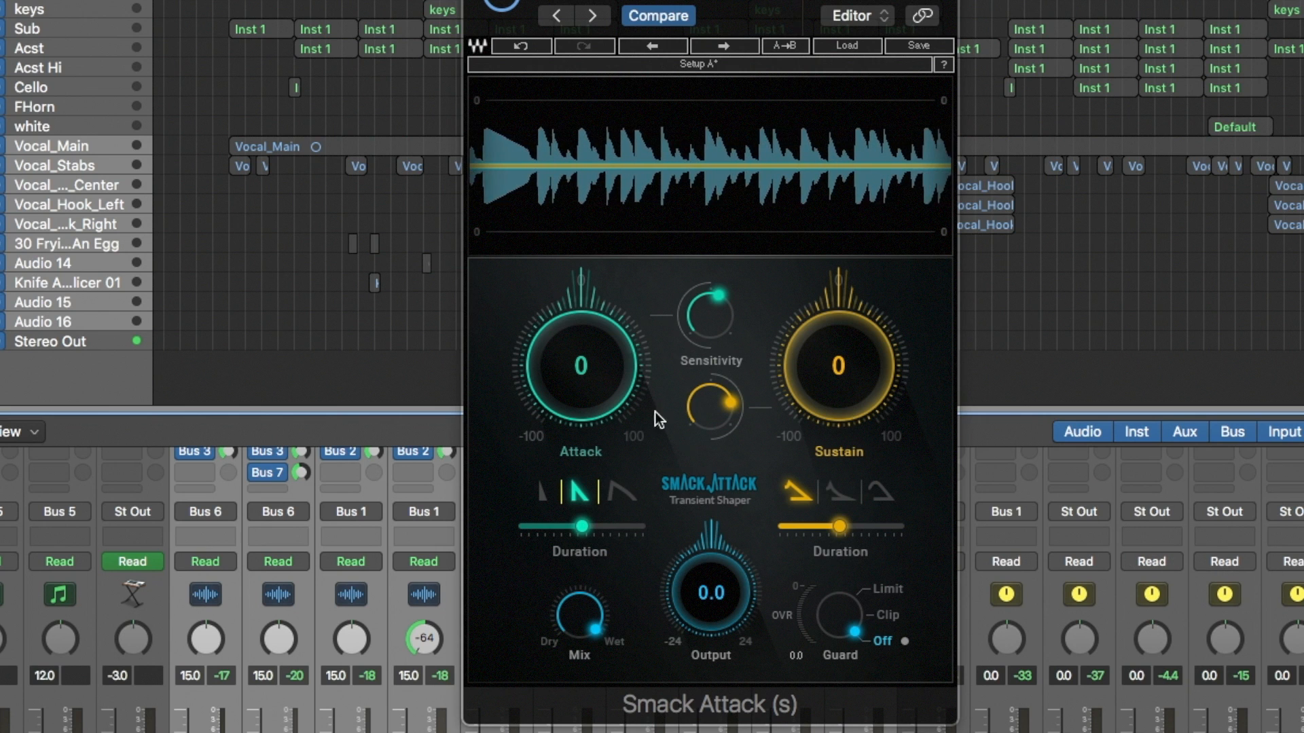
pyautogui.moveTo(584, 368); pyautogui.dragTo(584, 343)
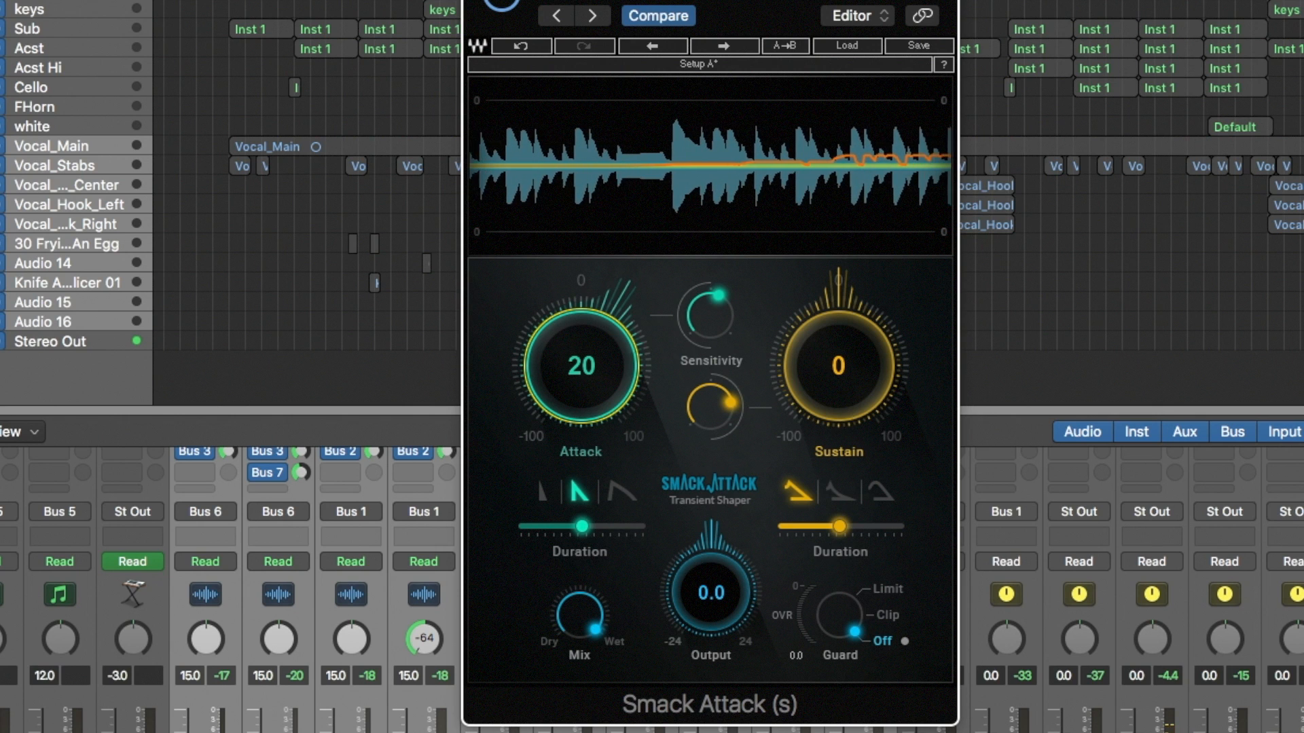
pyautogui.moveTo(581, 390); pyautogui.dragTo(582, 421)
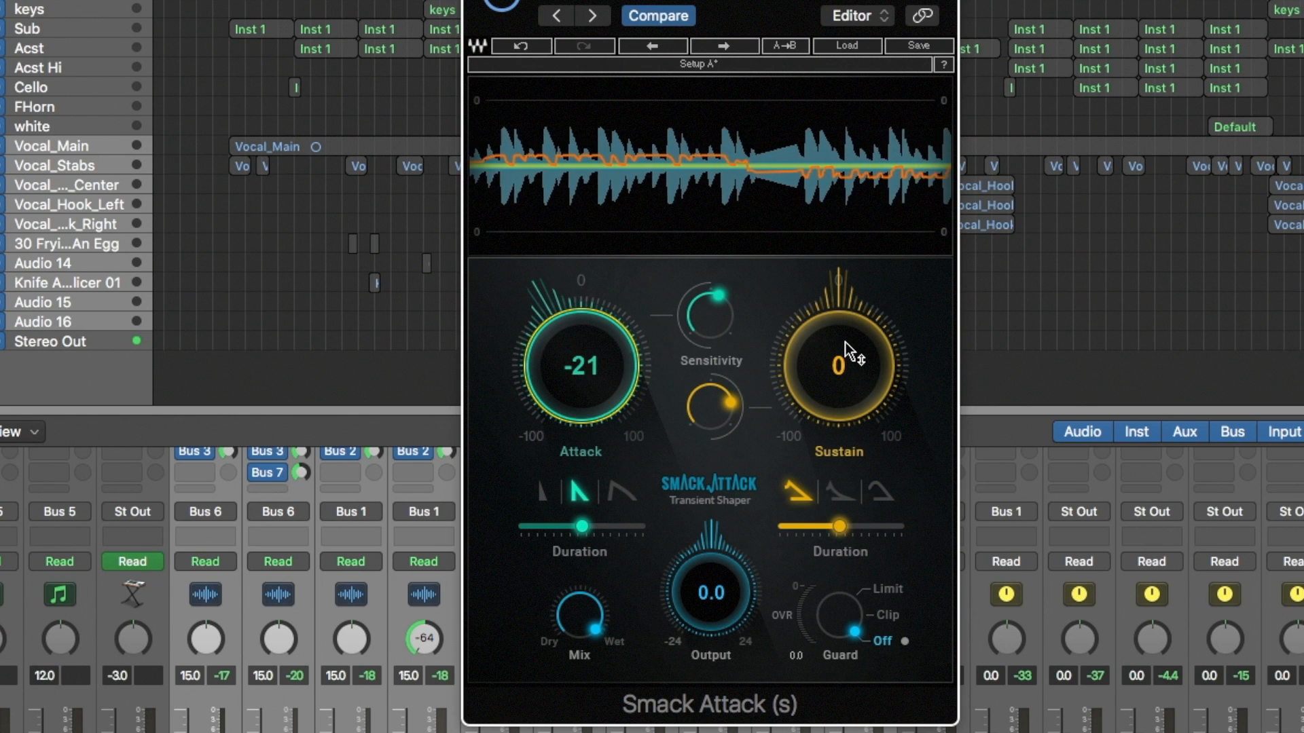
# - Set the Attack amount to 15 and raise Sustain to 28 while the drums play
pyautogui.moveTo(847, 356)
pyautogui.mouseDown()
pyautogui.moveTo(847, 378)
pyautogui.moveTo(844, 340)
pyautogui.mouseUp()
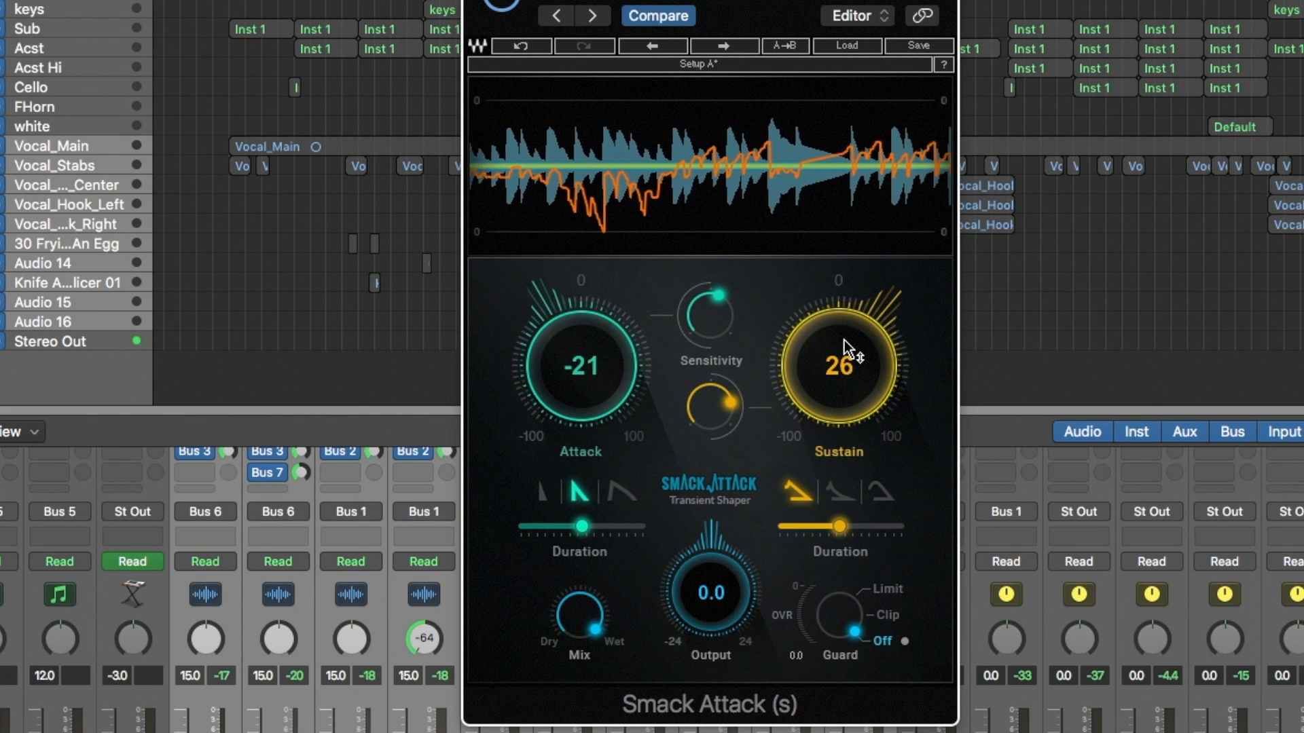
pyautogui.moveTo(605, 395); pyautogui.dragTo(605, 371)
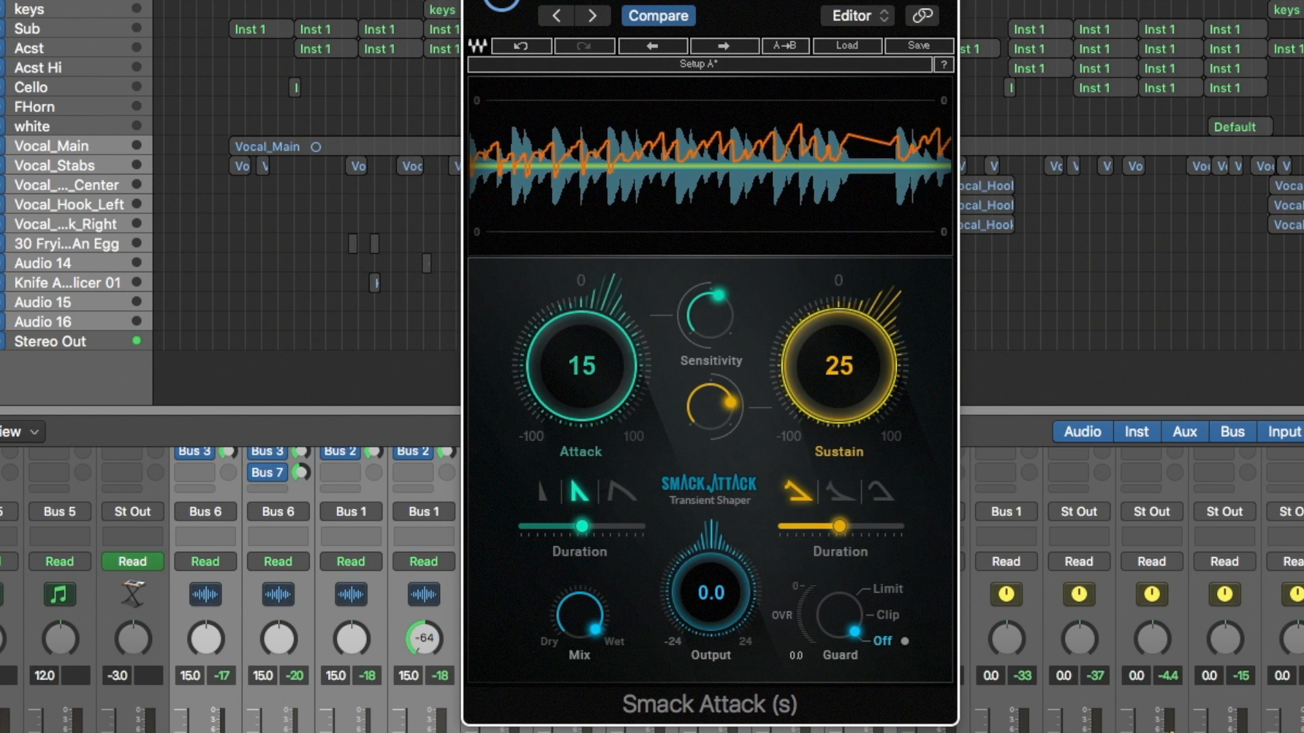
pyautogui.moveTo(839, 366)
pyautogui.mouseDown()
pyautogui.moveTo(839, 342)
pyautogui.moveTo(838, 363)
pyautogui.moveTo(864, 361)
pyautogui.mouseUp()
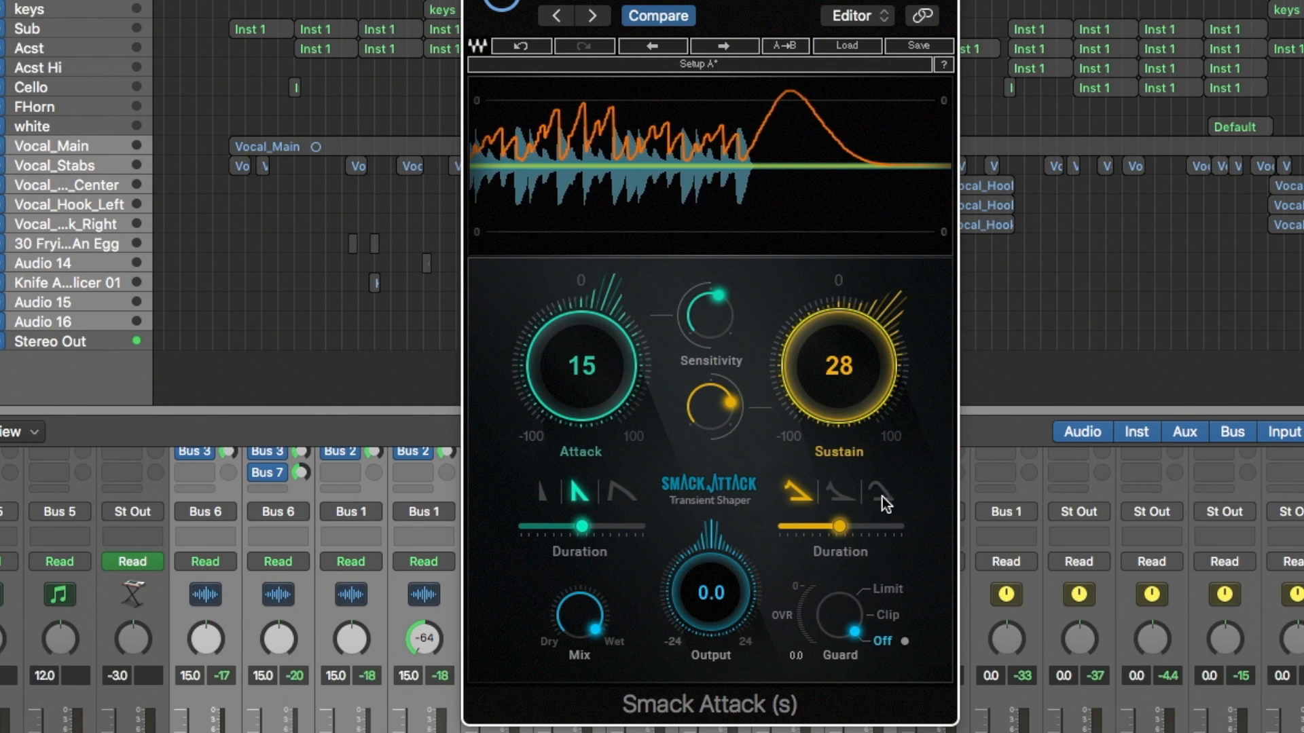
# - Try the narrowest and widest attack shapes, keeping the widest, and choose the middle sustain shape
pyautogui.click(535, 496)
pyautogui.click(617, 495)
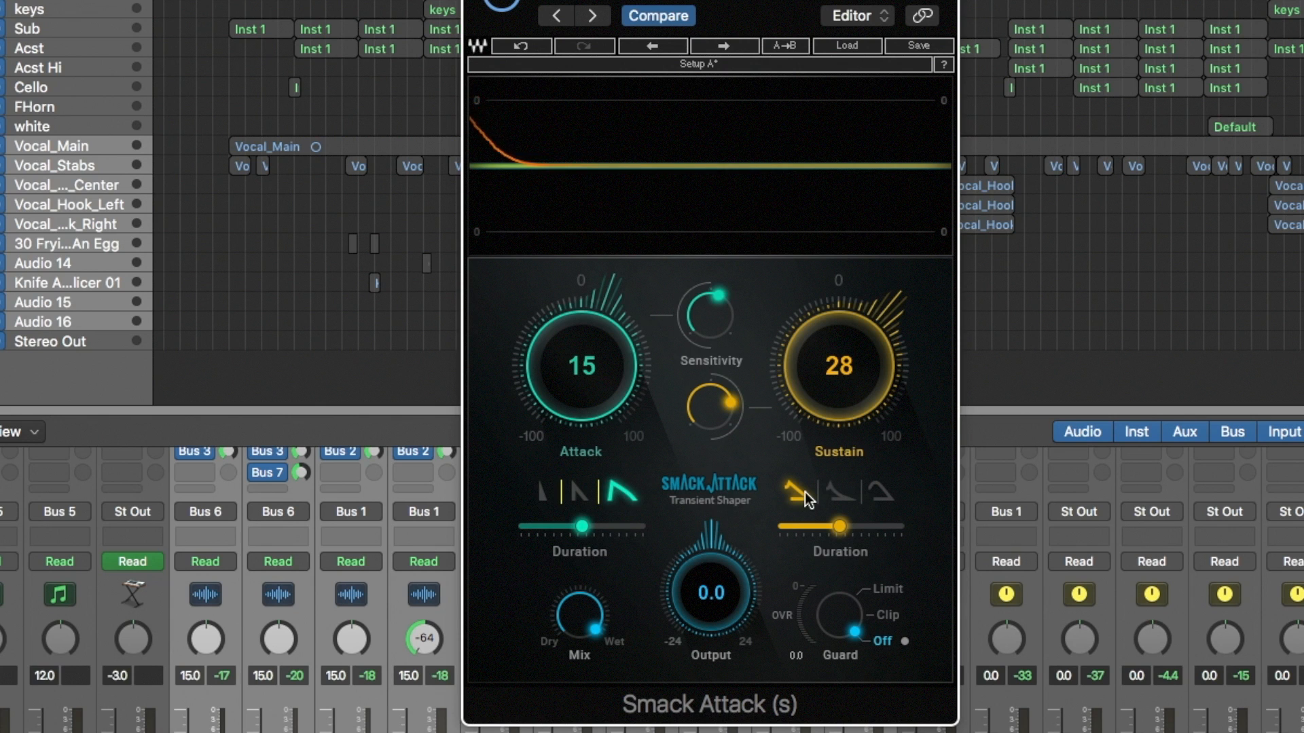
pyautogui.click(838, 490)
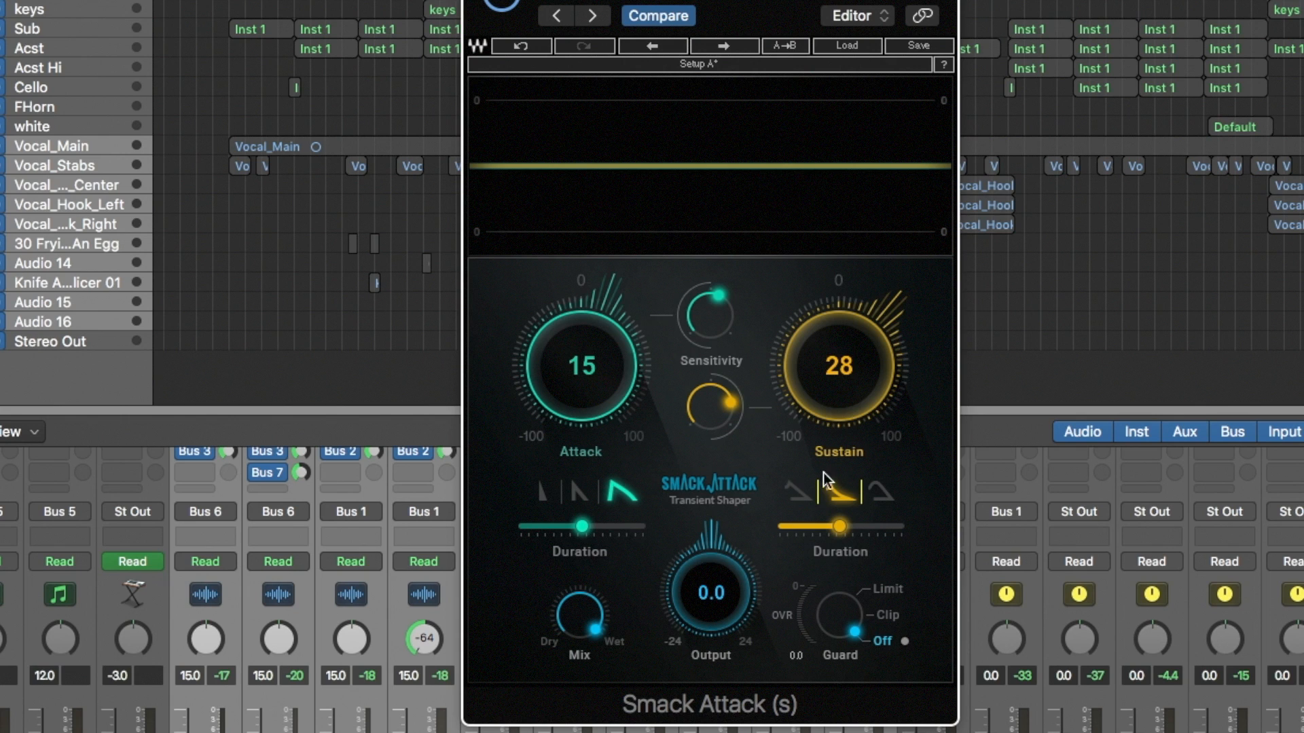
# - Set Sustain to 0 and Attack to 48, and compare the narrowest, middle and widest attack shapes on the playing drums
pyautogui.moveTo(850, 387); pyautogui.dragTo(850, 445)
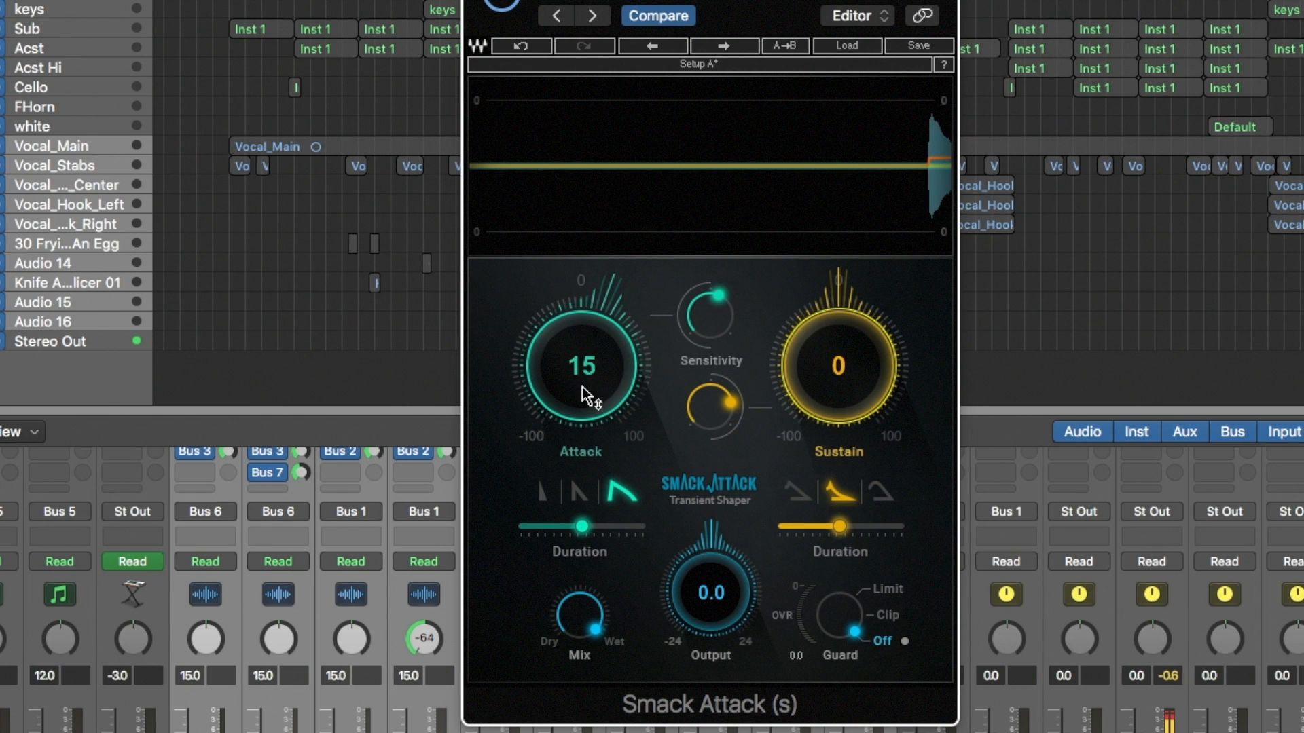
pyautogui.moveTo(592, 398); pyautogui.dragTo(592, 361)
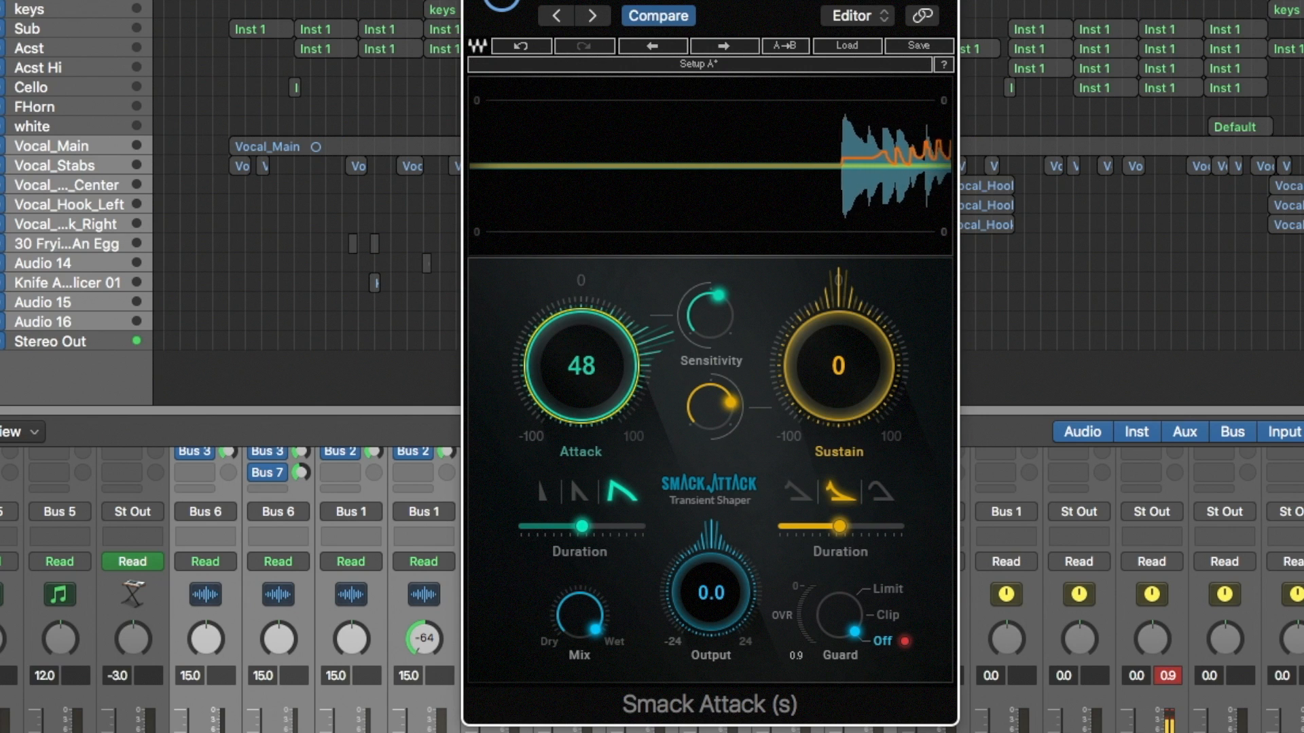
pyautogui.click(536, 499)
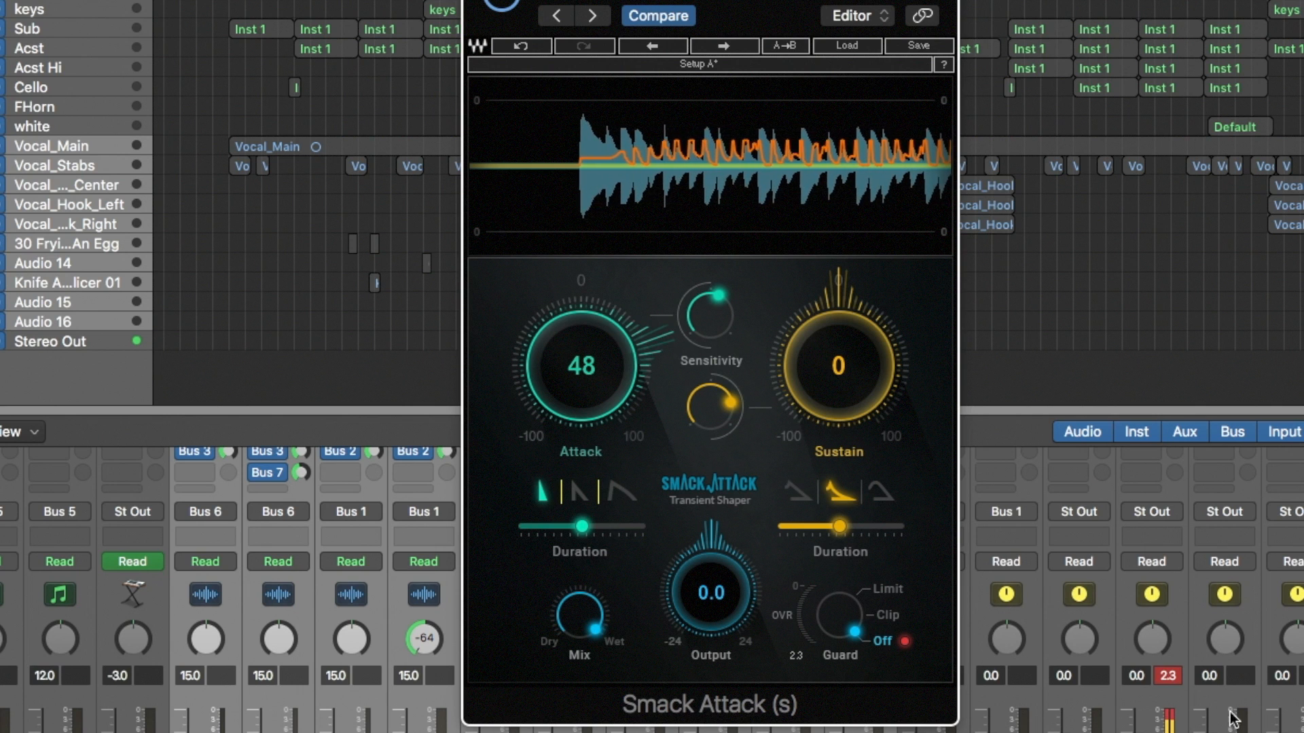
pyautogui.click(1168, 676)
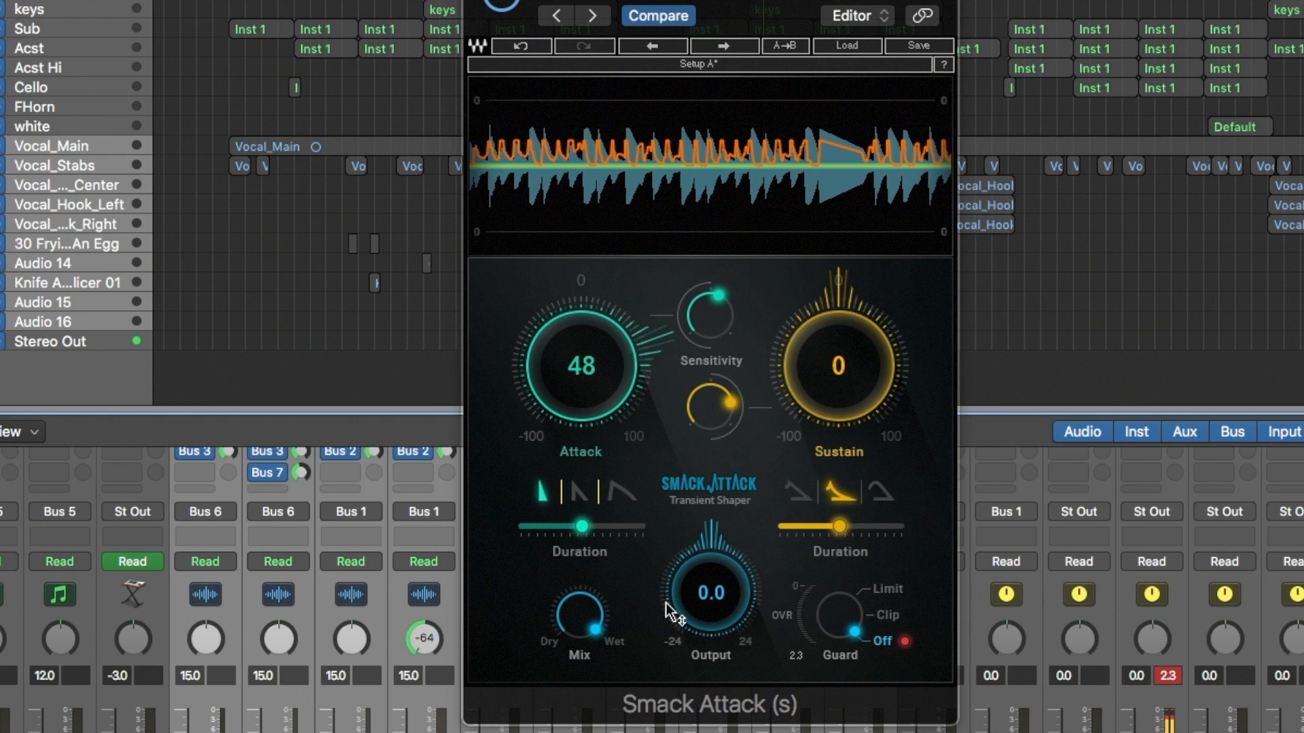
pyautogui.click(582, 499)
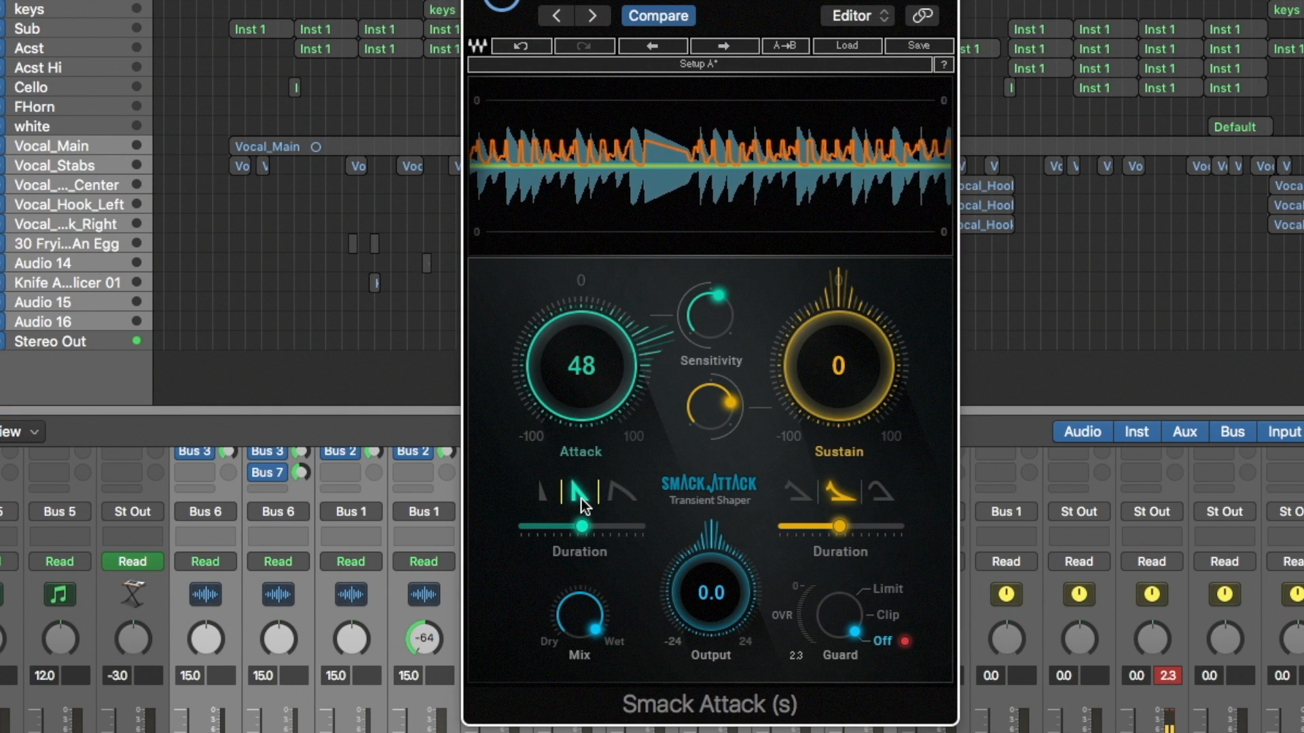
pyautogui.click(620, 493)
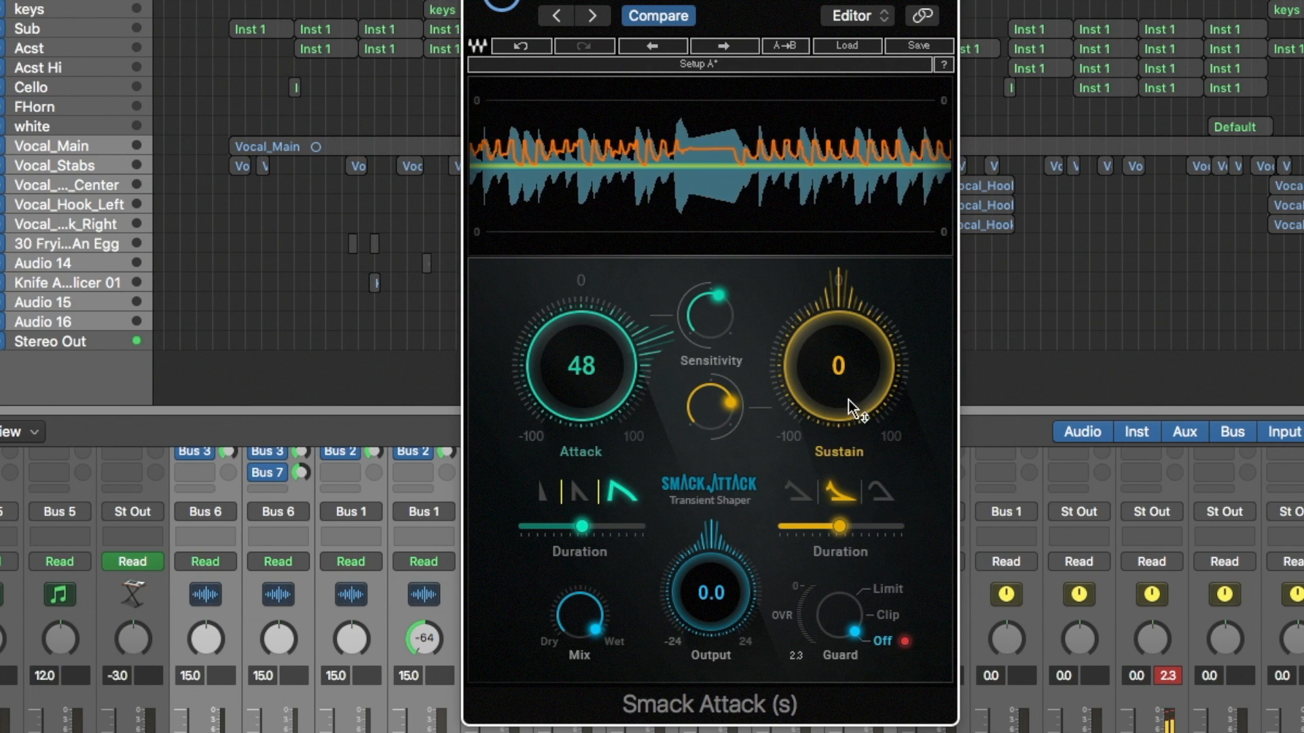
# - Choose the third, rounded sustain shape and audition Sustain at 28 and 57 with Attack lowered to -44
pyautogui.click(883, 500)
pyautogui.moveTo(867, 400); pyautogui.dragTo(867, 369)
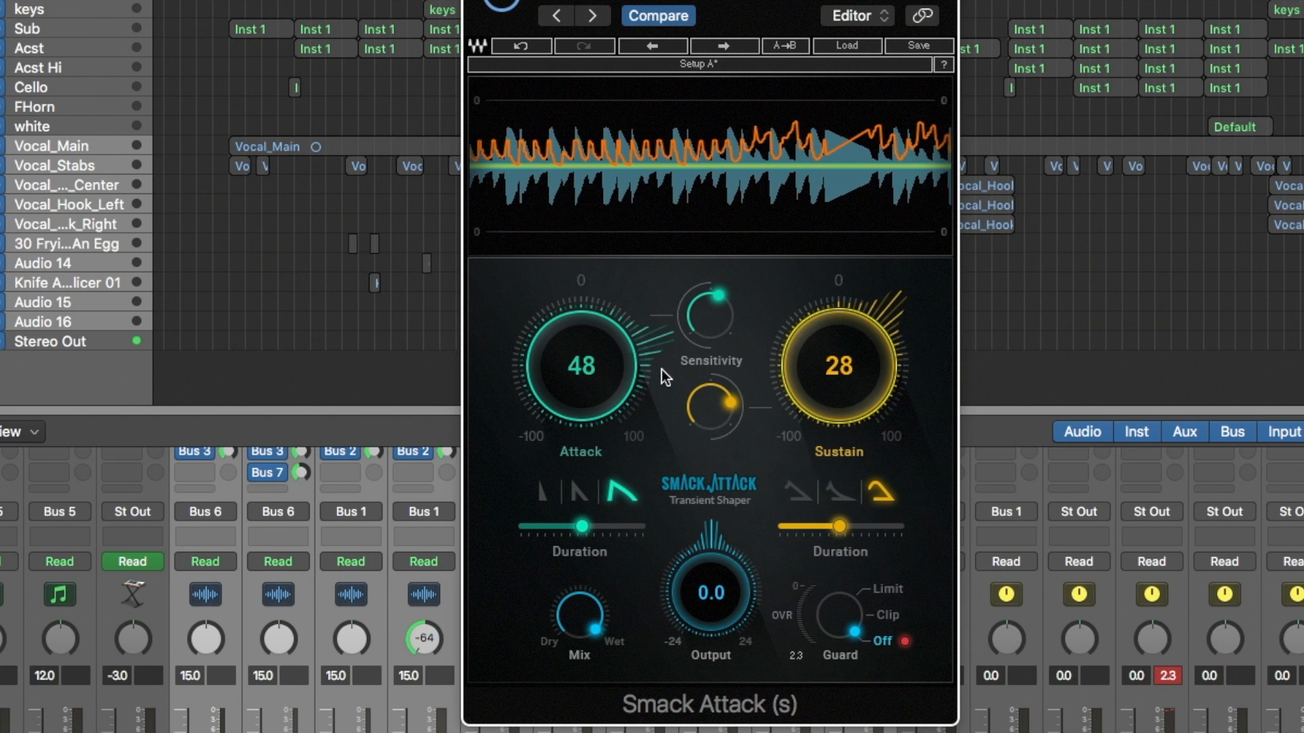
pyautogui.moveTo(661, 370); pyautogui.dragTo(662, 469)
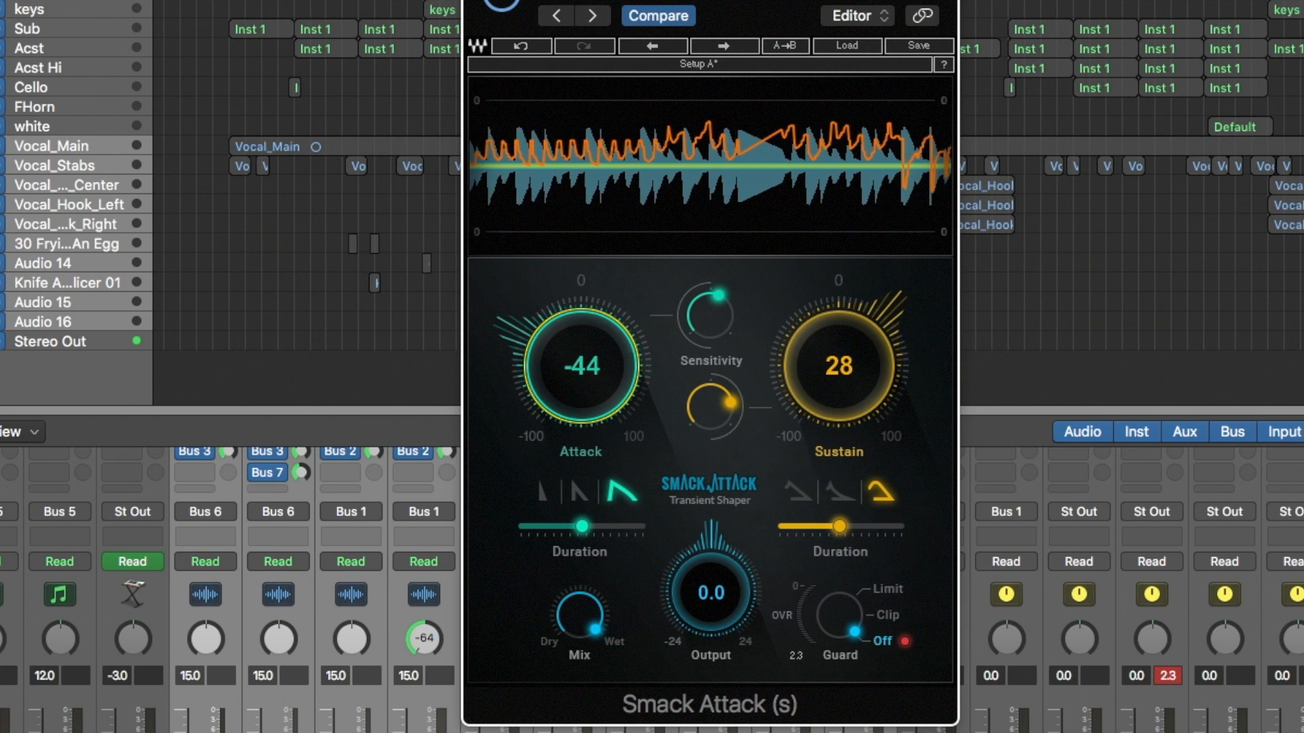
pyautogui.moveTo(849, 344); pyautogui.dragTo(848, 313)
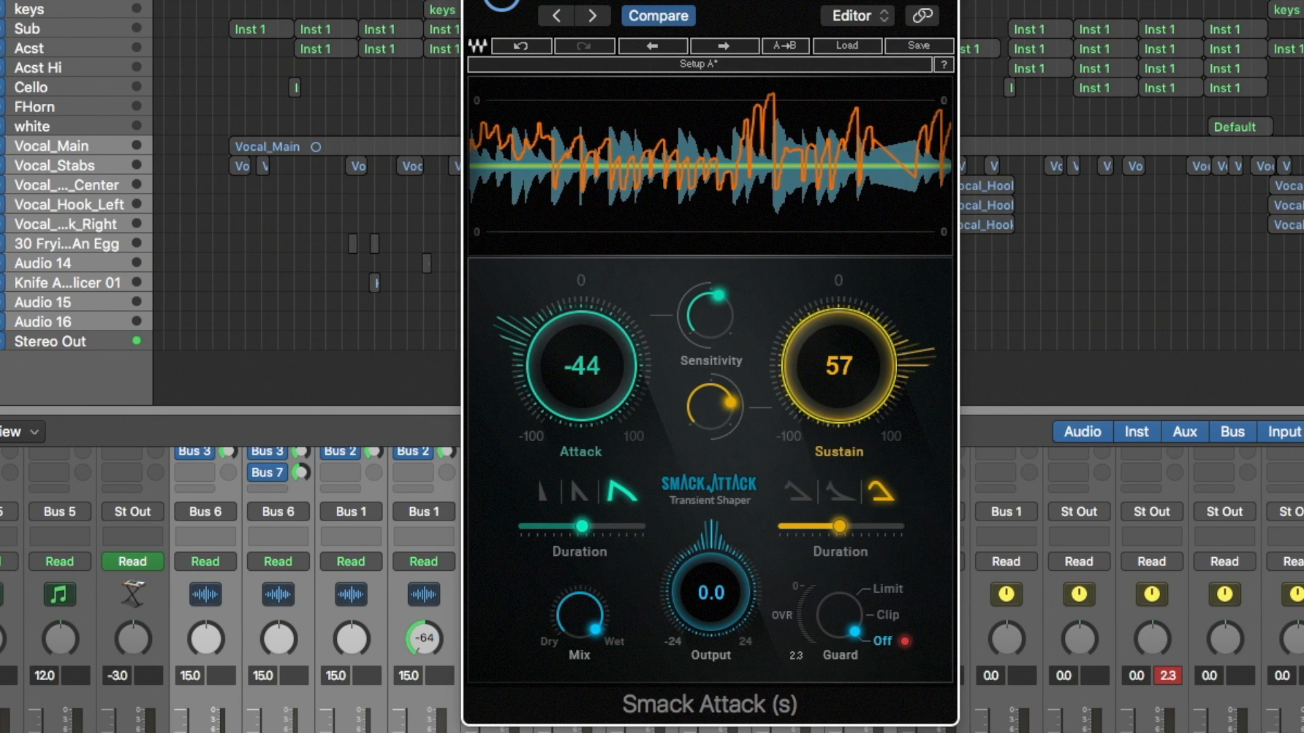
# - Bring Sustain to 2 and Attack to -1, and choose the narrowest attack shape and the first sustain shape
pyautogui.moveTo(839, 367); pyautogui.dragTo(839, 415)
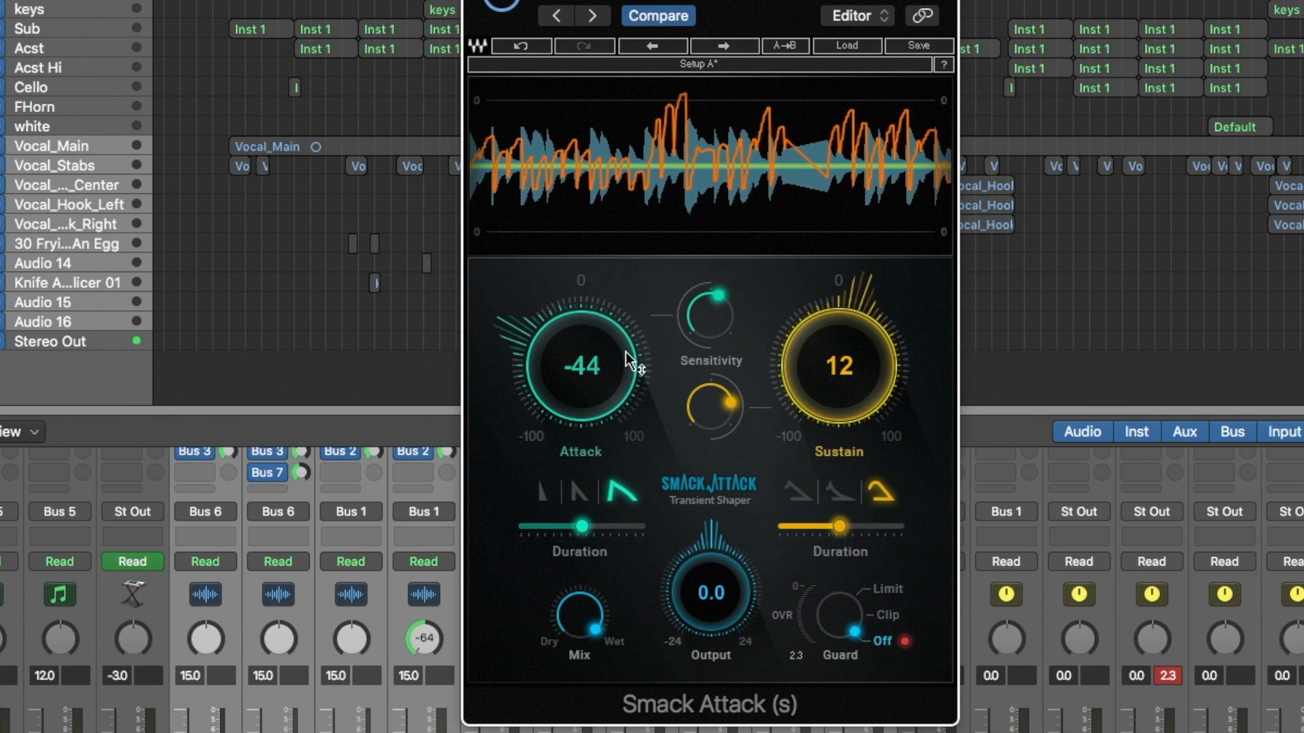
pyautogui.moveTo(580, 367); pyautogui.dragTo(580, 320)
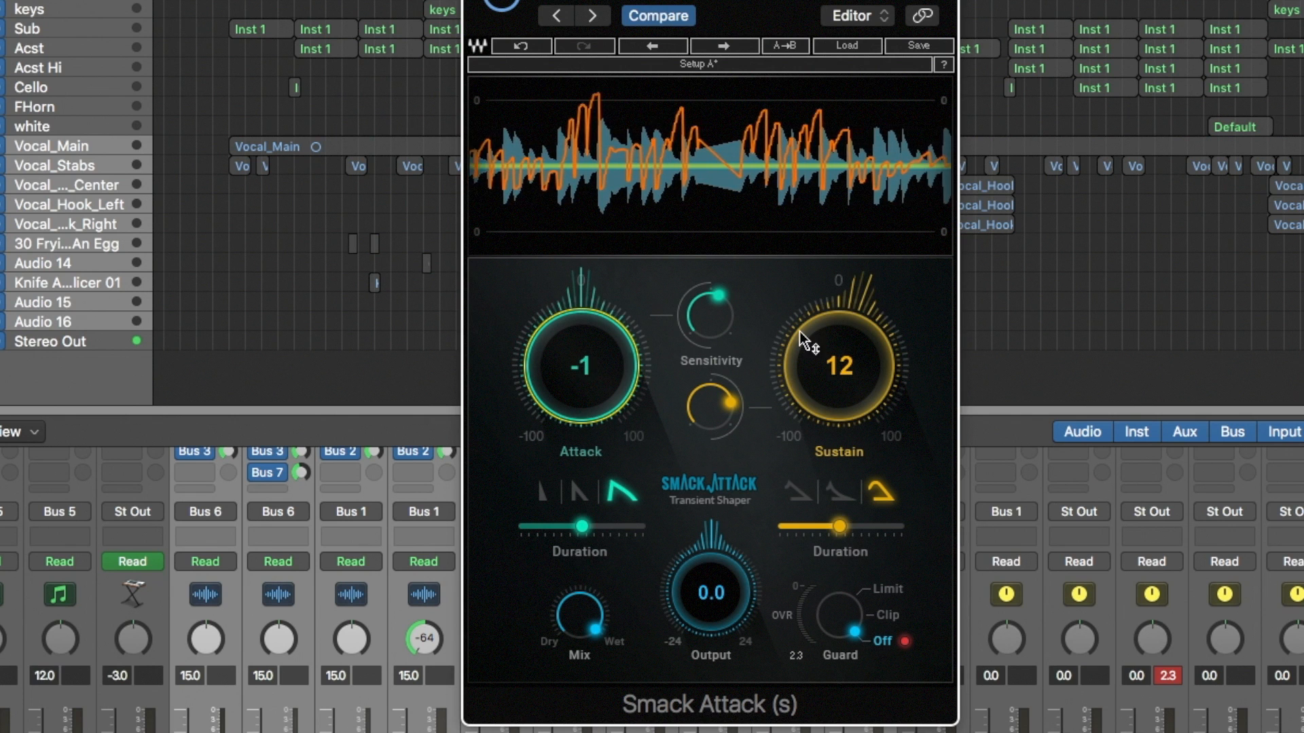
pyautogui.moveTo(799, 331); pyautogui.dragTo(800, 344)
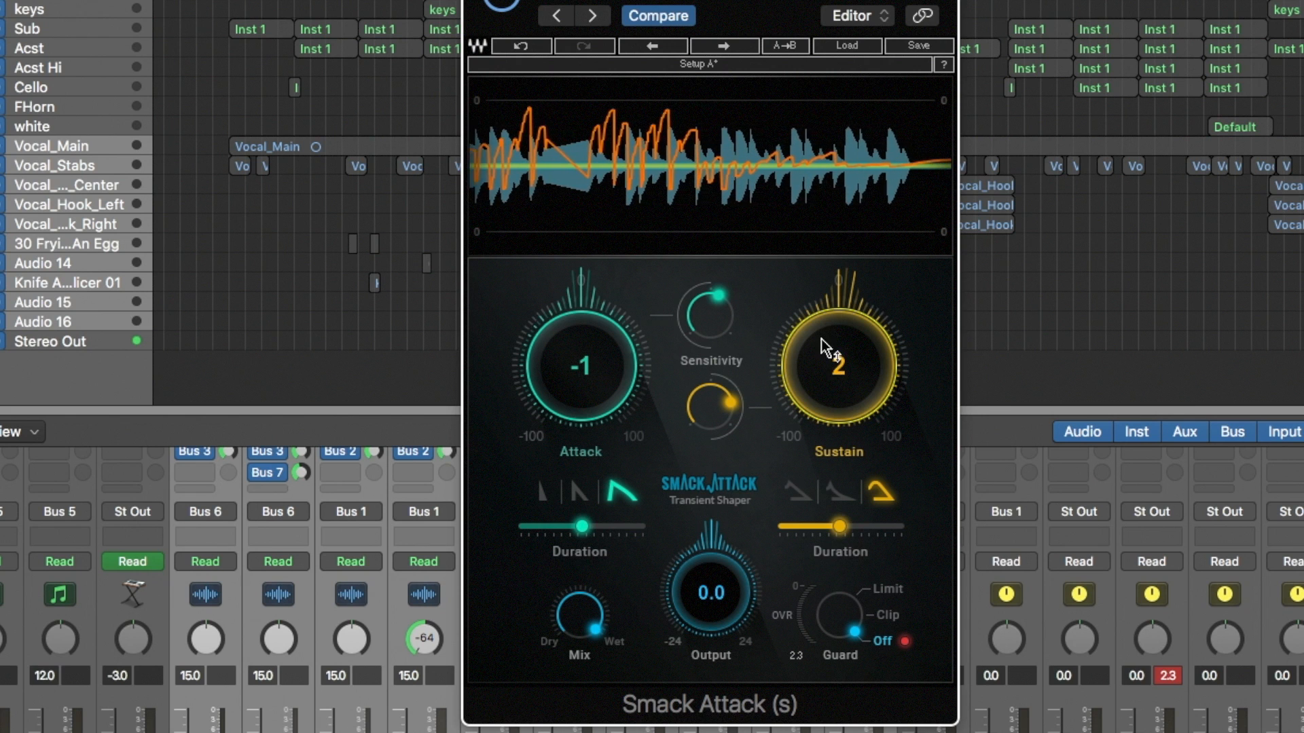
pyautogui.click(554, 497)
pyautogui.click(802, 494)
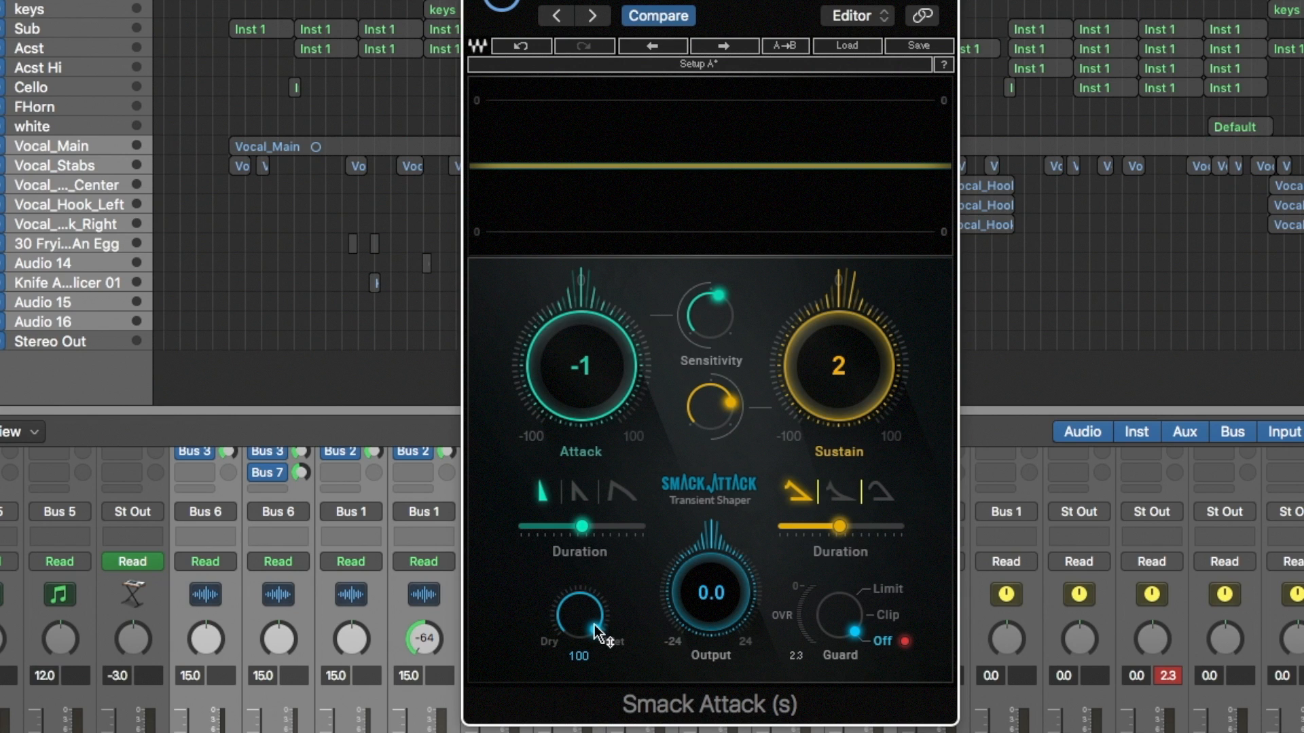
# - Set Attack to 38 and Sustain to 35, and lower the Mix to halfway between Dry and Wet
pyautogui.moveTo(593, 625); pyautogui.dragTo(593, 623)
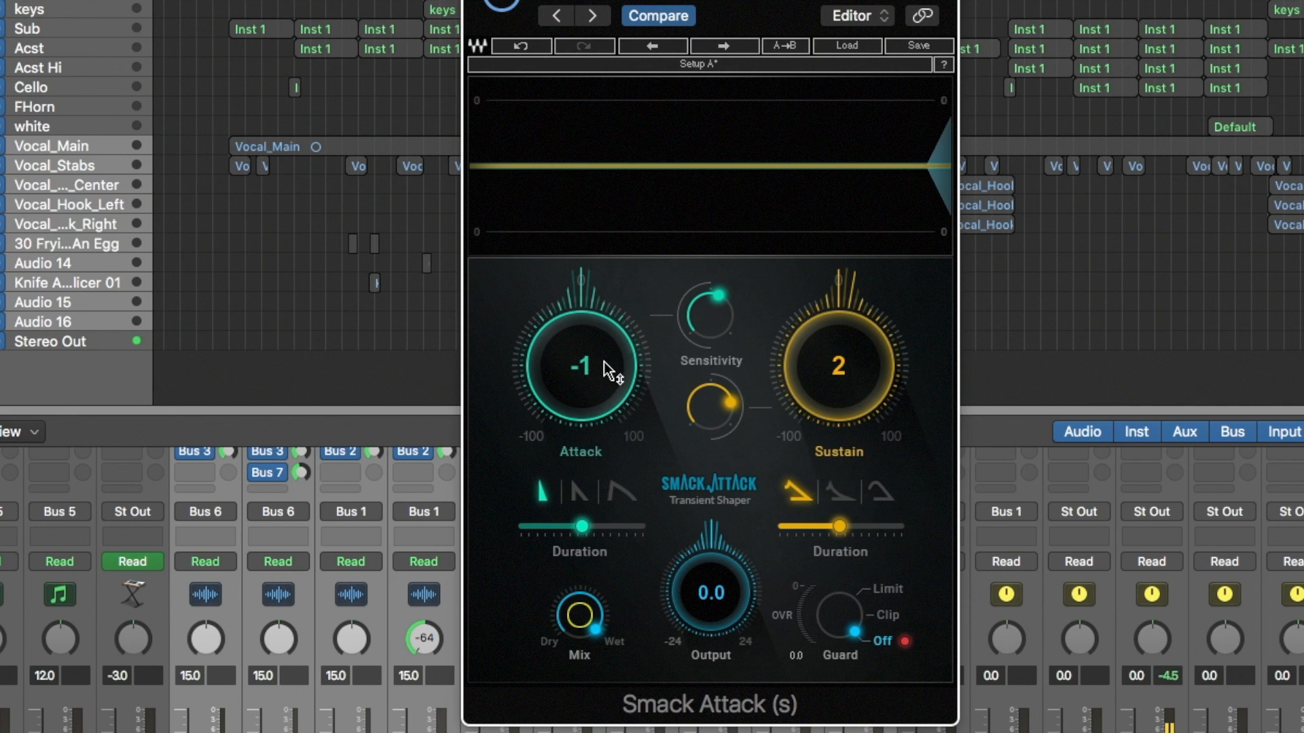
pyautogui.moveTo(597, 378); pyautogui.dragTo(597, 336)
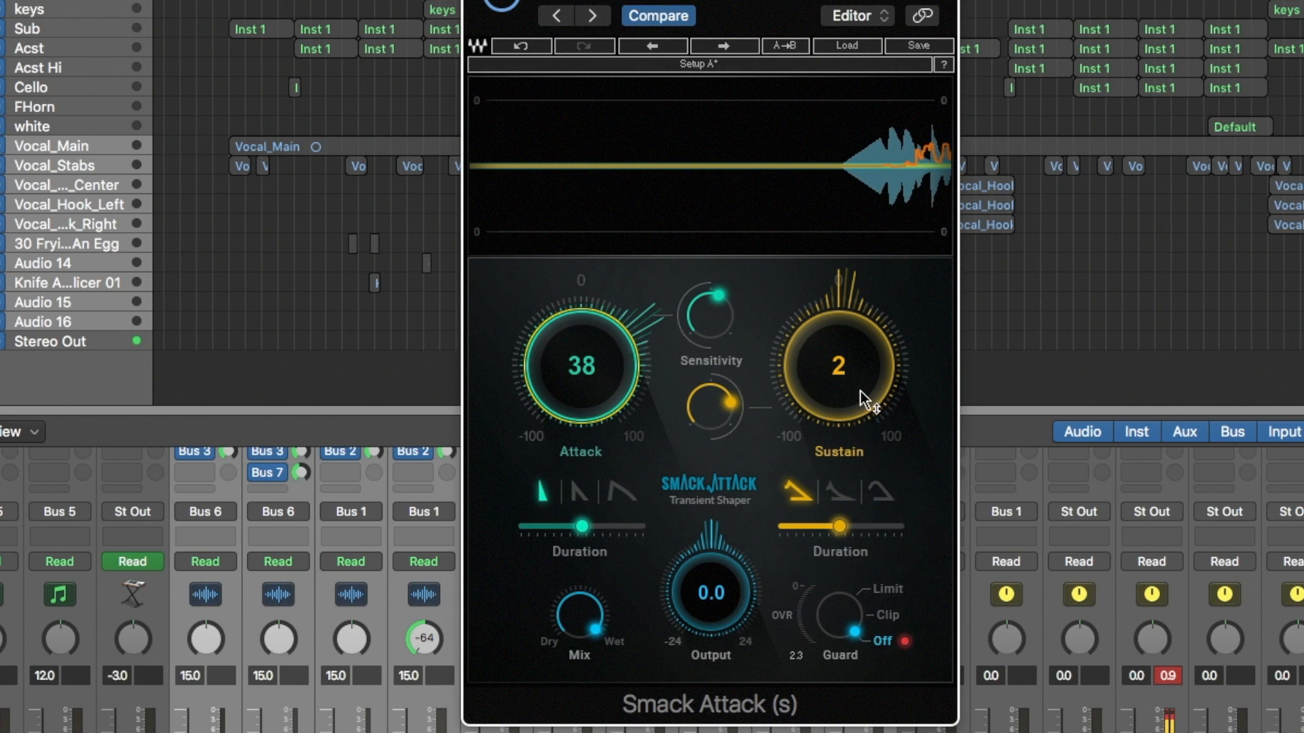
pyautogui.moveTo(862, 398); pyautogui.dragTo(861, 376)
pyautogui.moveTo(581, 614); pyautogui.dragTo(588, 670)
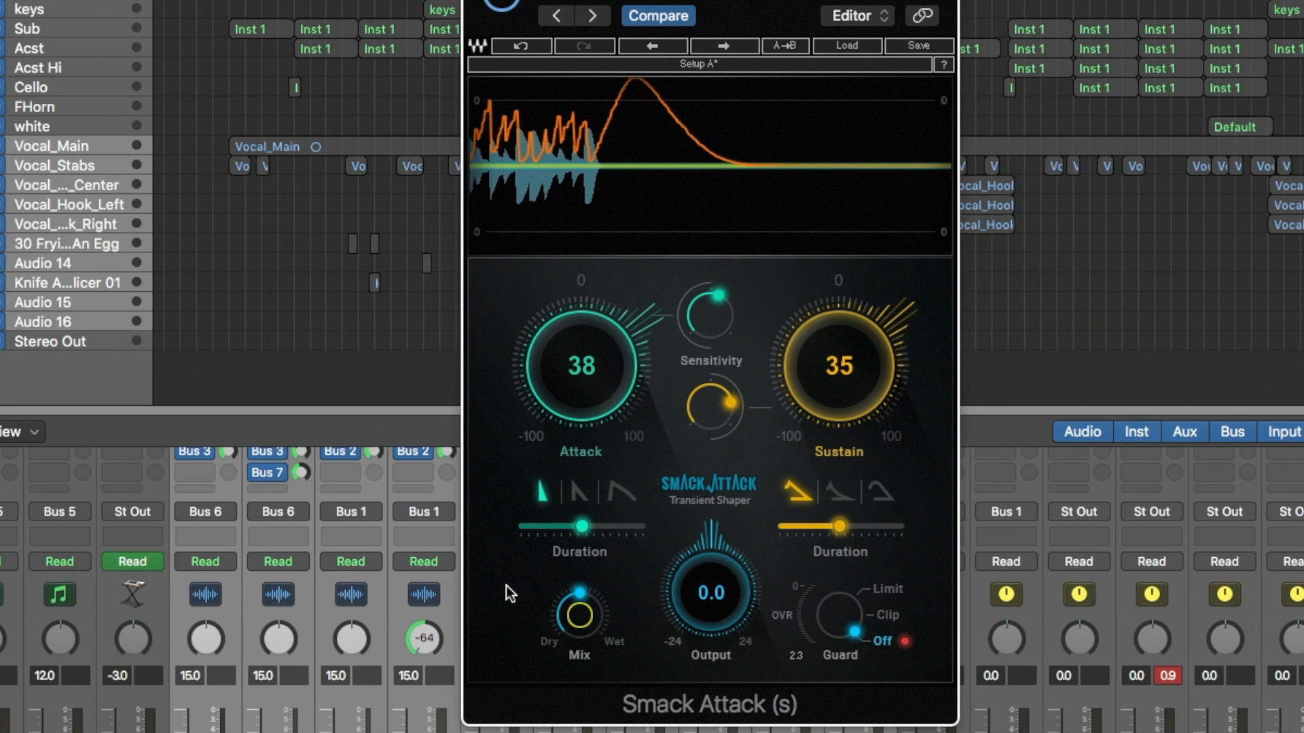
# - Clear the Drums channel's peak reading and set the Guard mode to Clip
pyautogui.click(1167, 673)
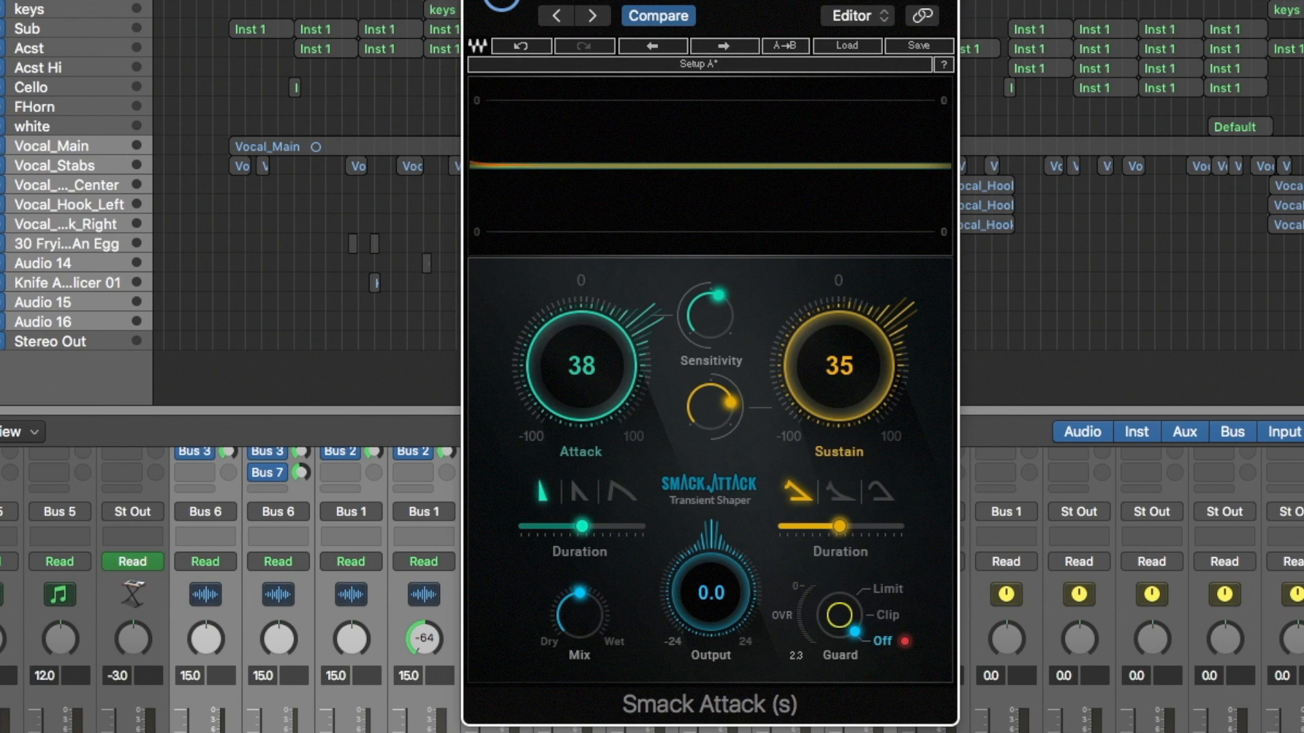
pyautogui.click(895, 615)
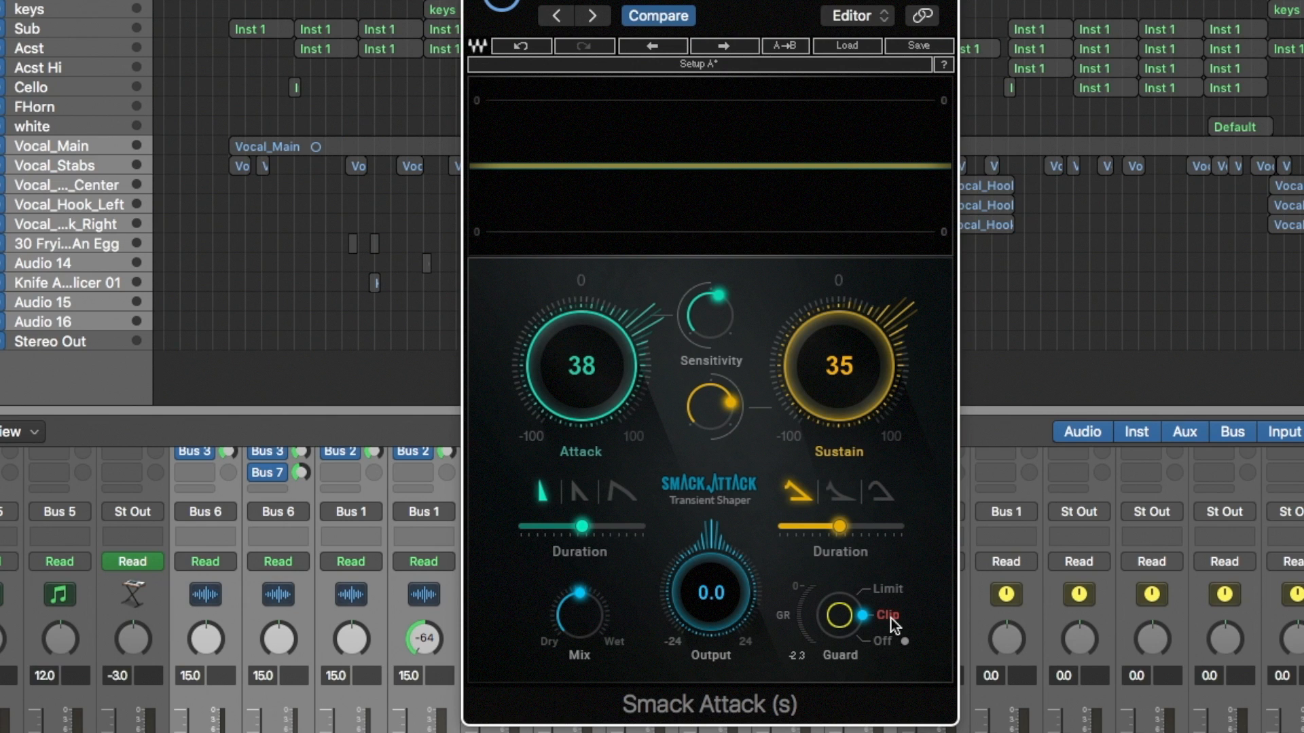
# - Play the song and raise both Attack and Sustain to 100 to push the drums into the clip guard
pyautogui.press('space')
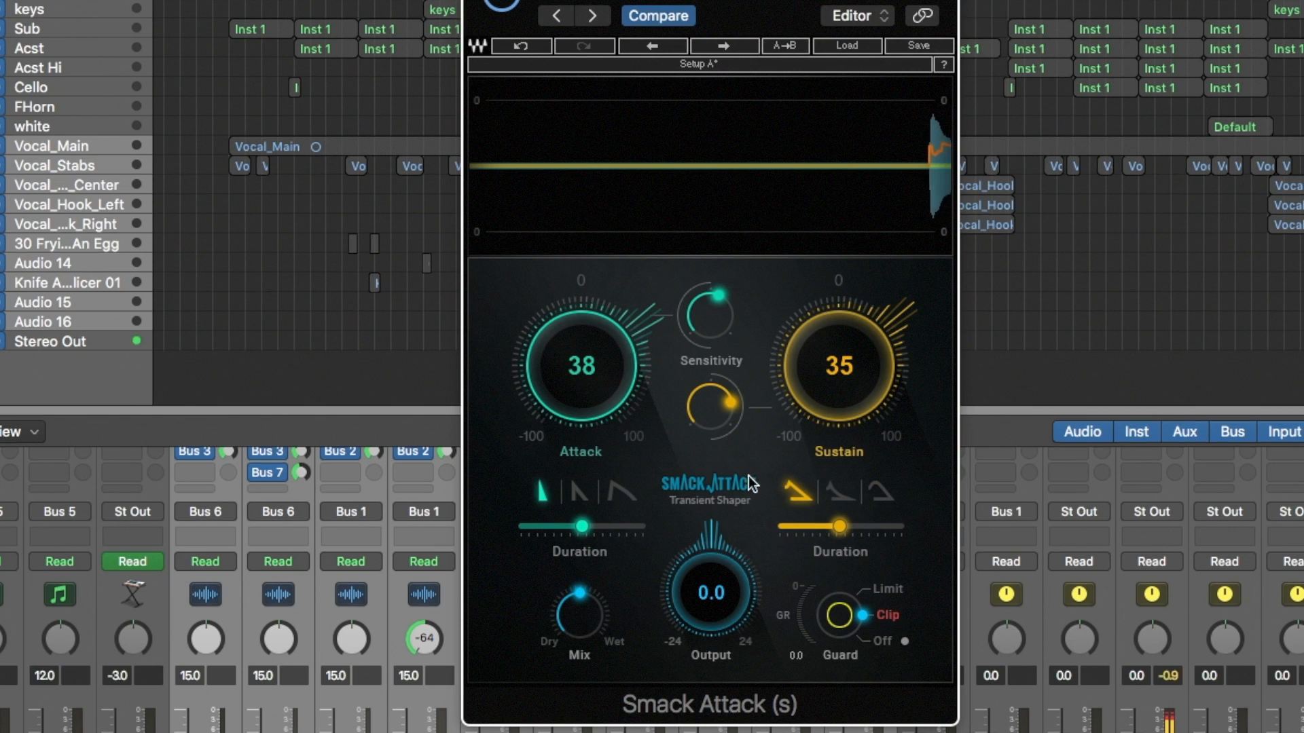
pyautogui.moveTo(598, 378); pyautogui.dragTo(598, 337)
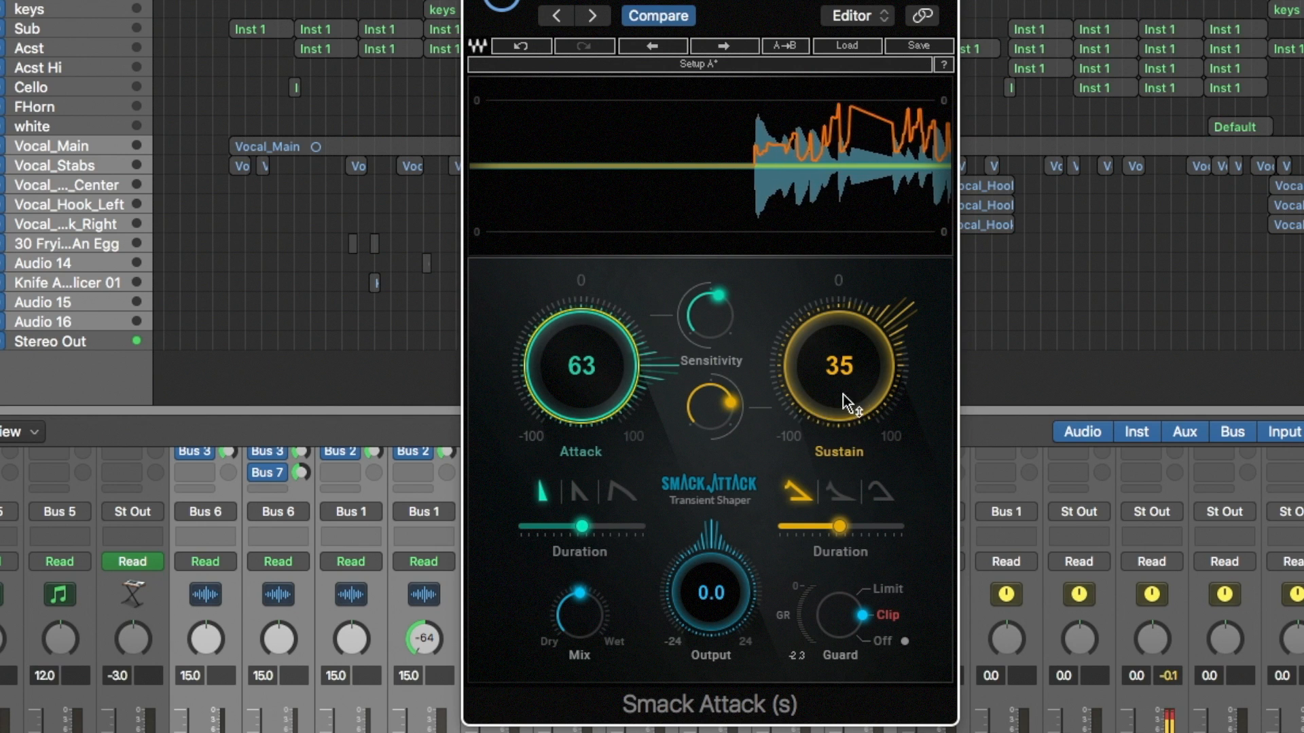
pyautogui.moveTo(846, 402); pyautogui.dragTo(845, 360)
pyautogui.moveTo(651, 399); pyautogui.dragTo(651, 360)
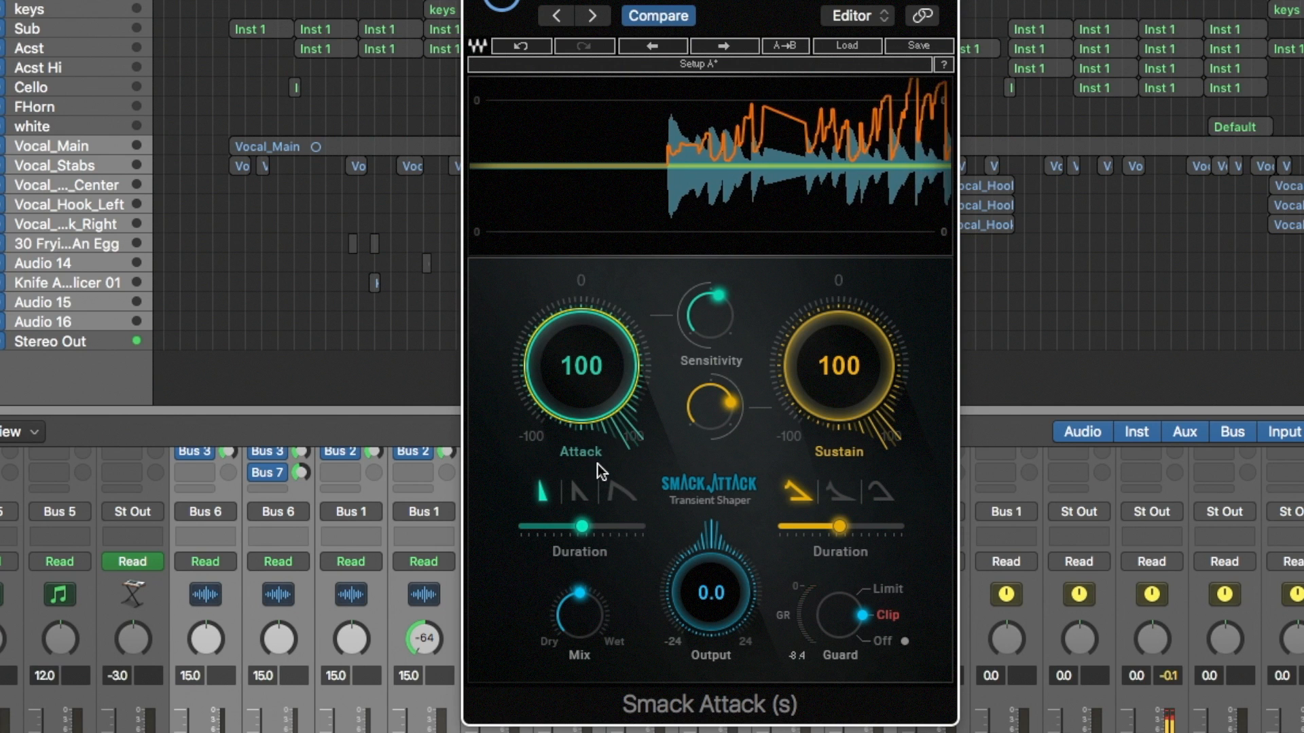
# - Lower Attack to 50 and Sustain to 52, and reduce the attack Sensitivity
pyautogui.moveTo(604, 439); pyautogui.dragTo(604, 473)
pyautogui.moveTo(847, 358); pyautogui.dragTo(847, 391)
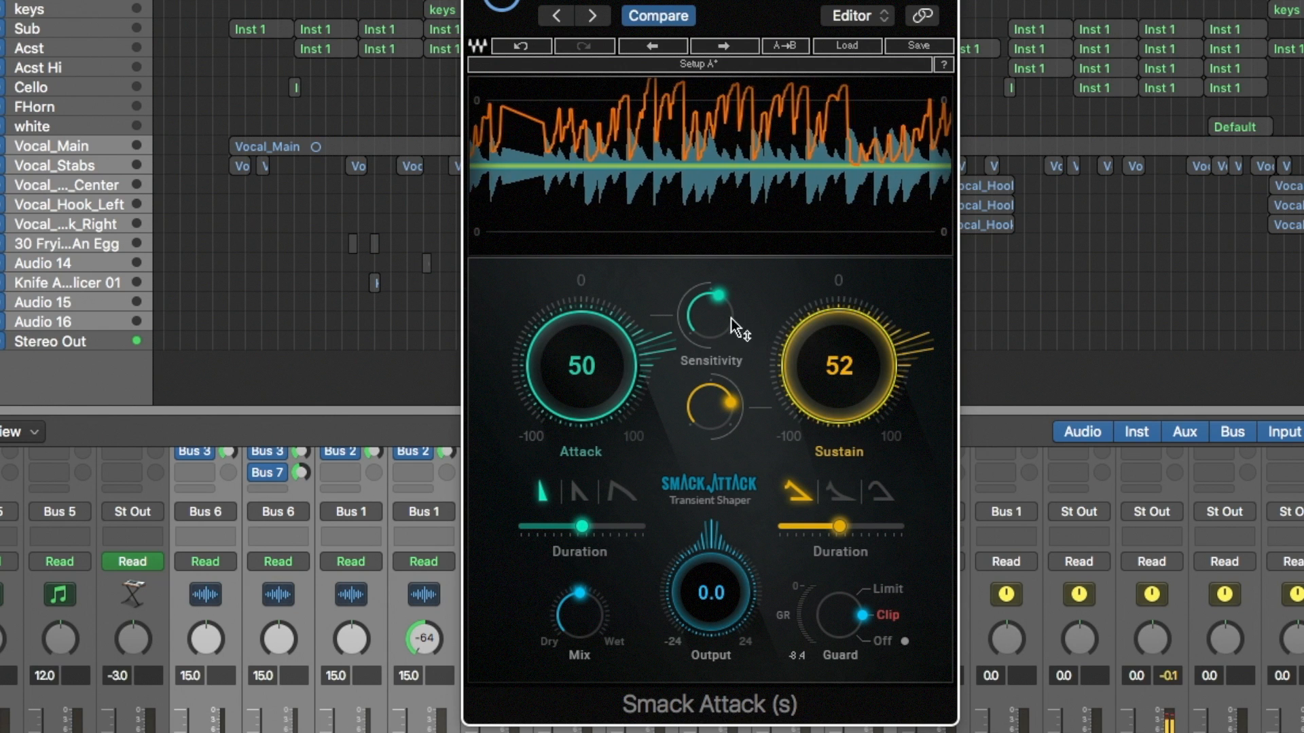
pyautogui.moveTo(736, 328); pyautogui.dragTo(707, 351)
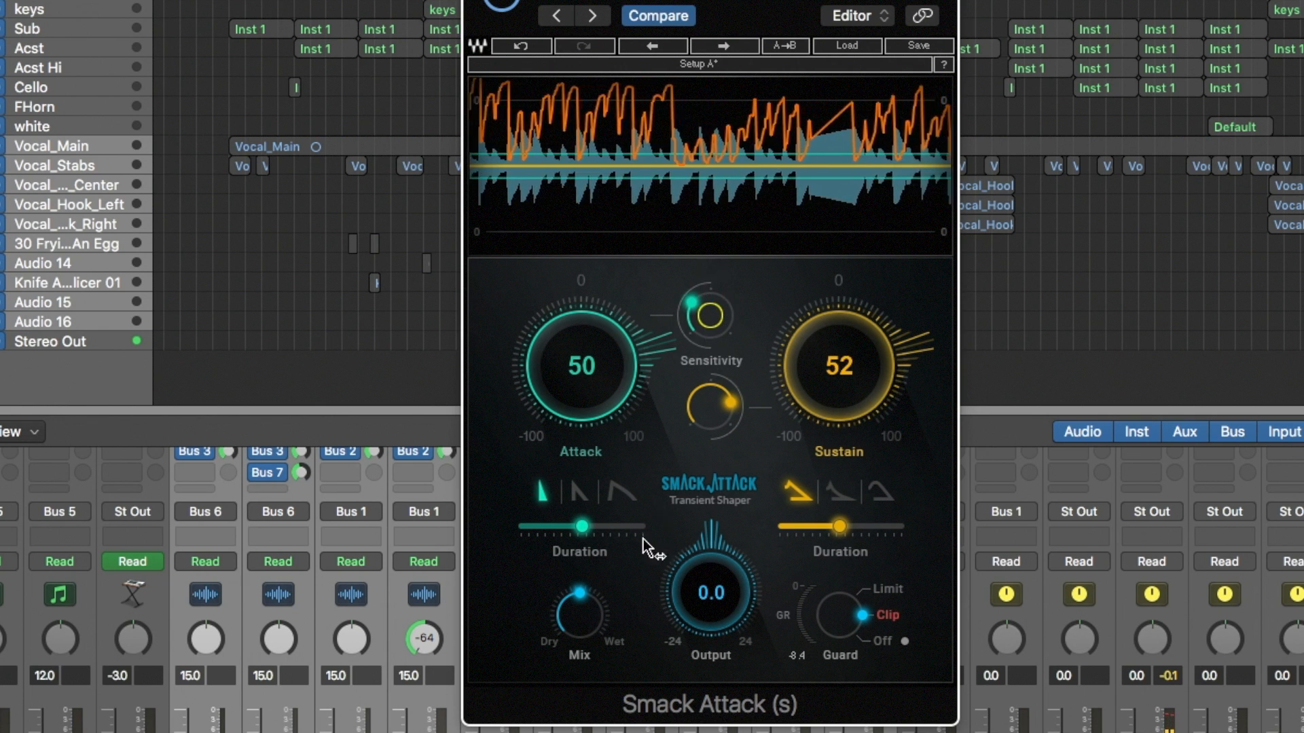
# - Lengthen the attack and sustain Durations, choose the third sustain shape, and raise Attack to 68
pyautogui.moveTo(582, 526); pyautogui.dragTo(602, 527)
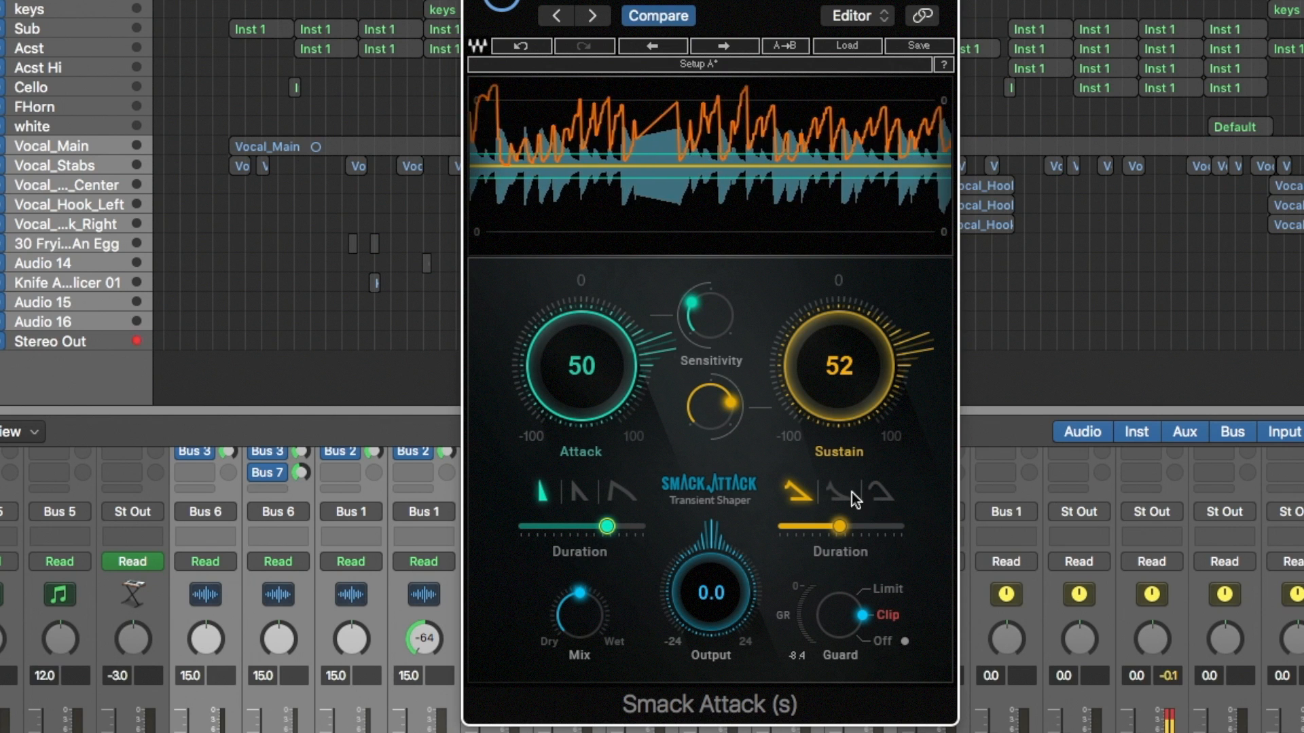
pyautogui.click(881, 491)
pyautogui.moveTo(840, 526); pyautogui.dragTo(864, 526)
pyautogui.moveTo(591, 387); pyautogui.dragTo(591, 377)
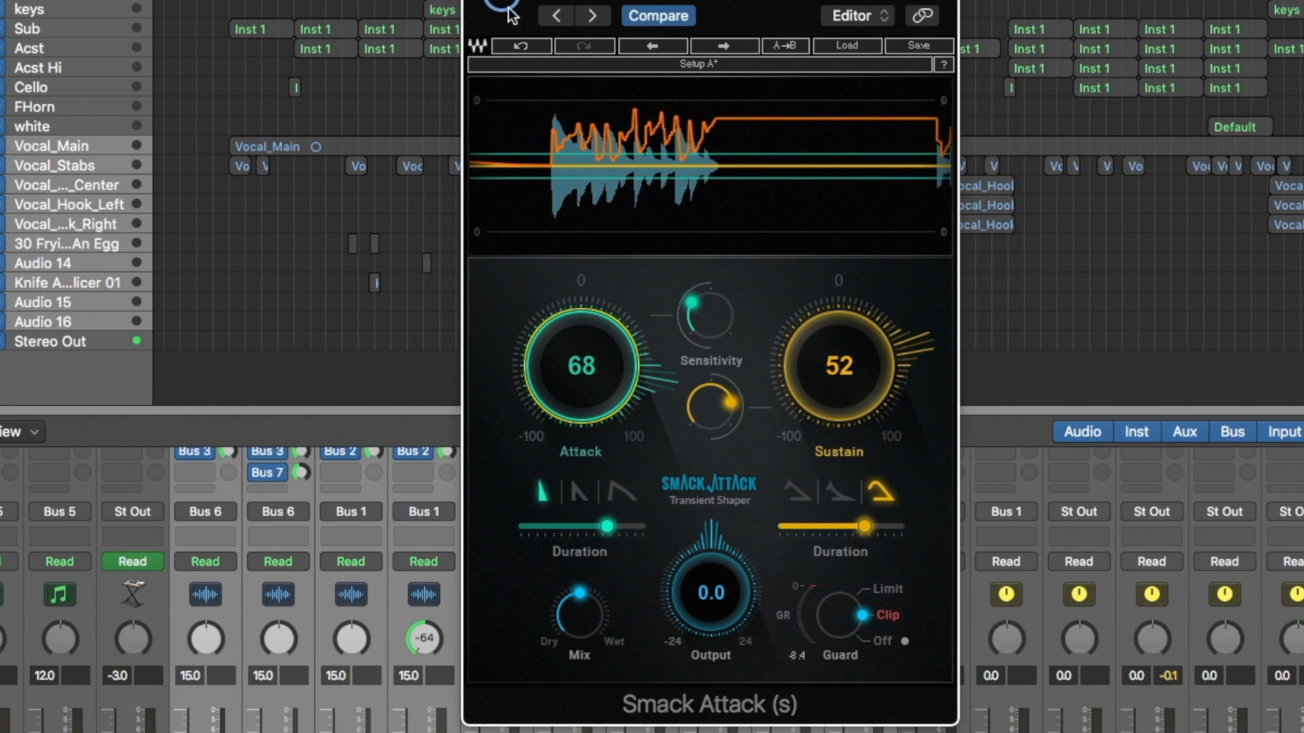
# - Turn the Guard off, switch it to Limit, and clear the drum channel's peak reading
pyautogui.click(887, 649)
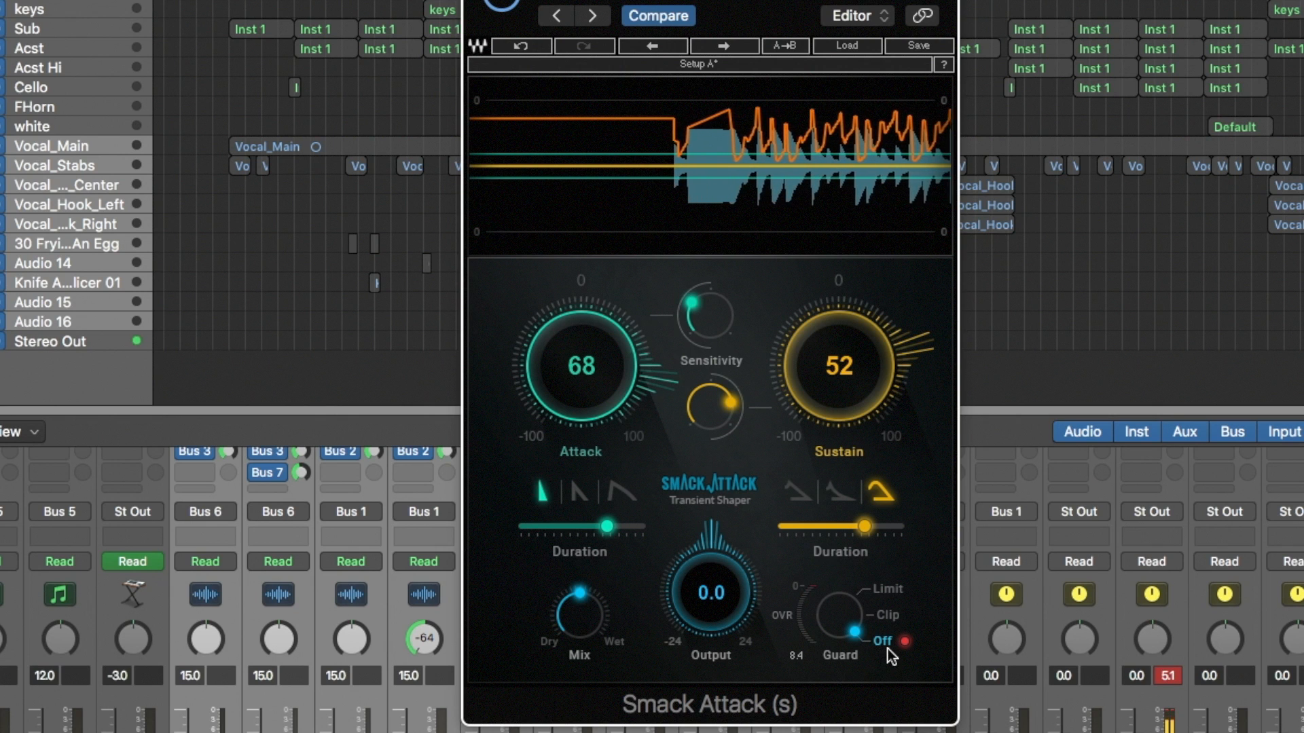
pyautogui.click(890, 595)
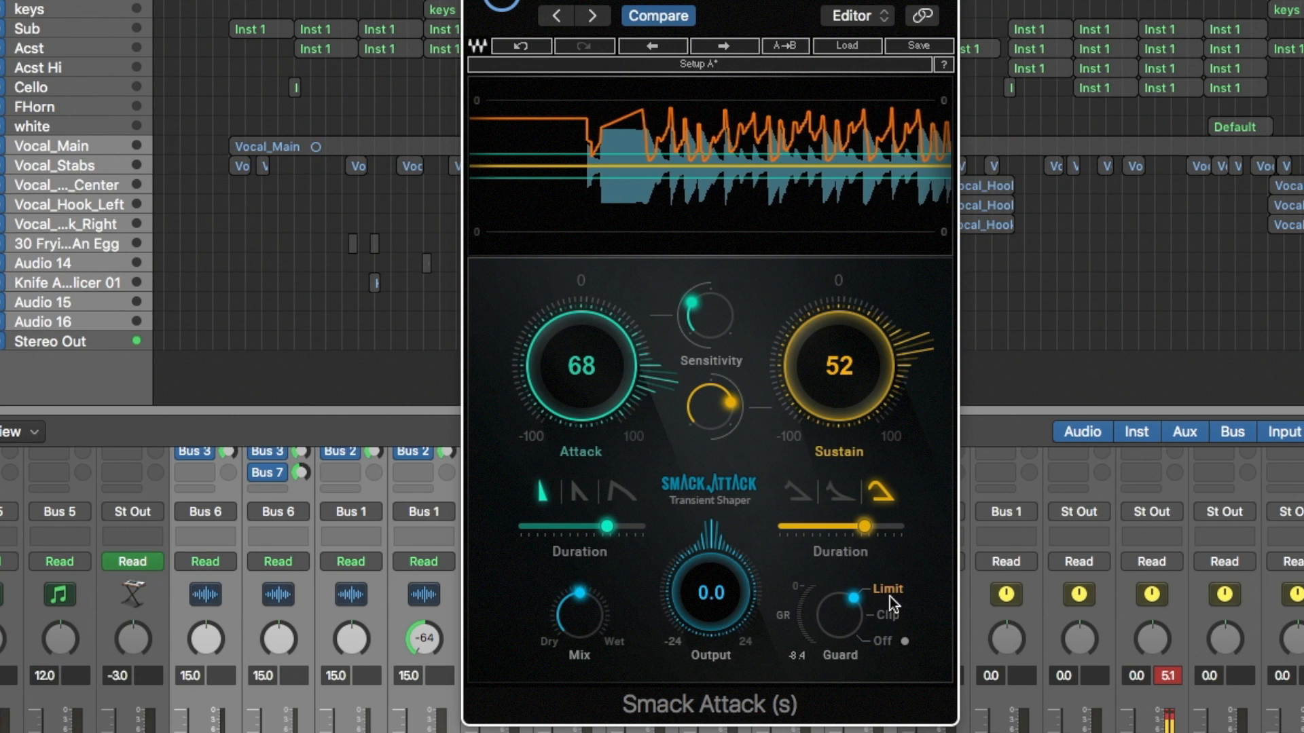
pyautogui.click(1173, 677)
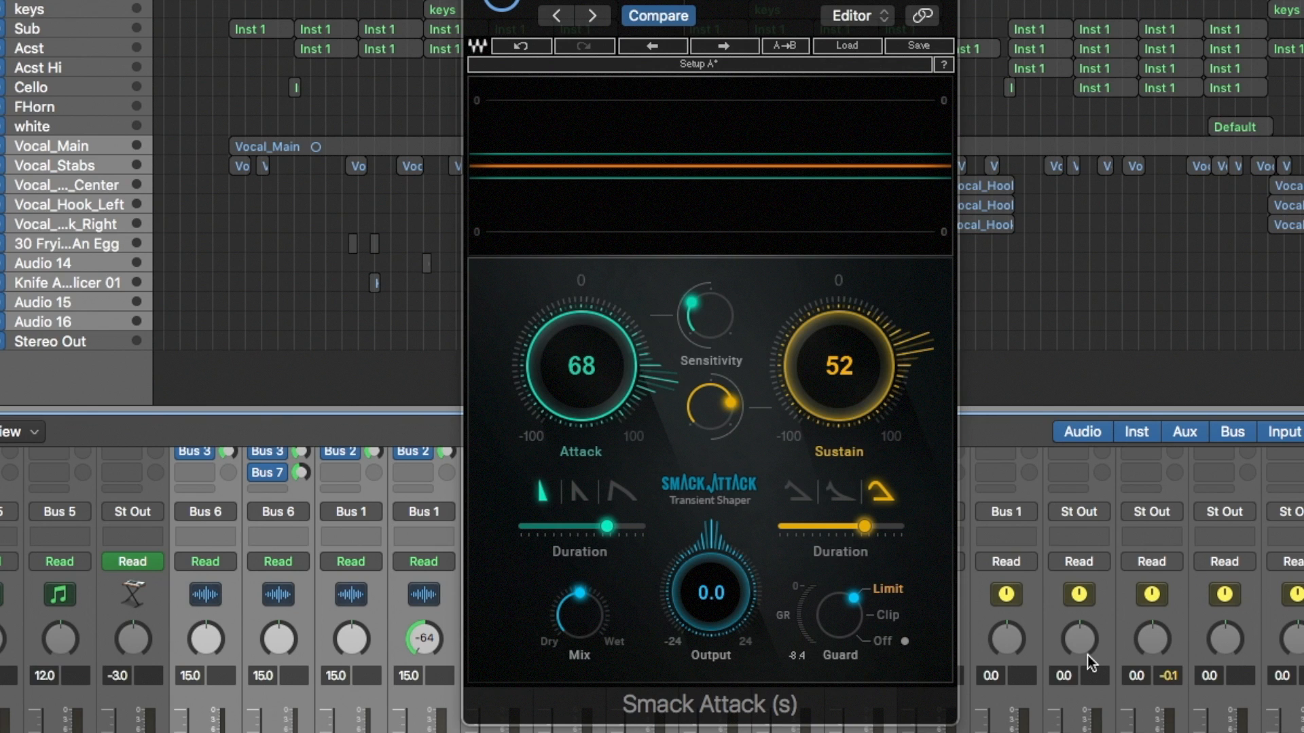
# - Play the song and compare the Clip and Limit guard modes, finishing on Limit
pyautogui.press('space')
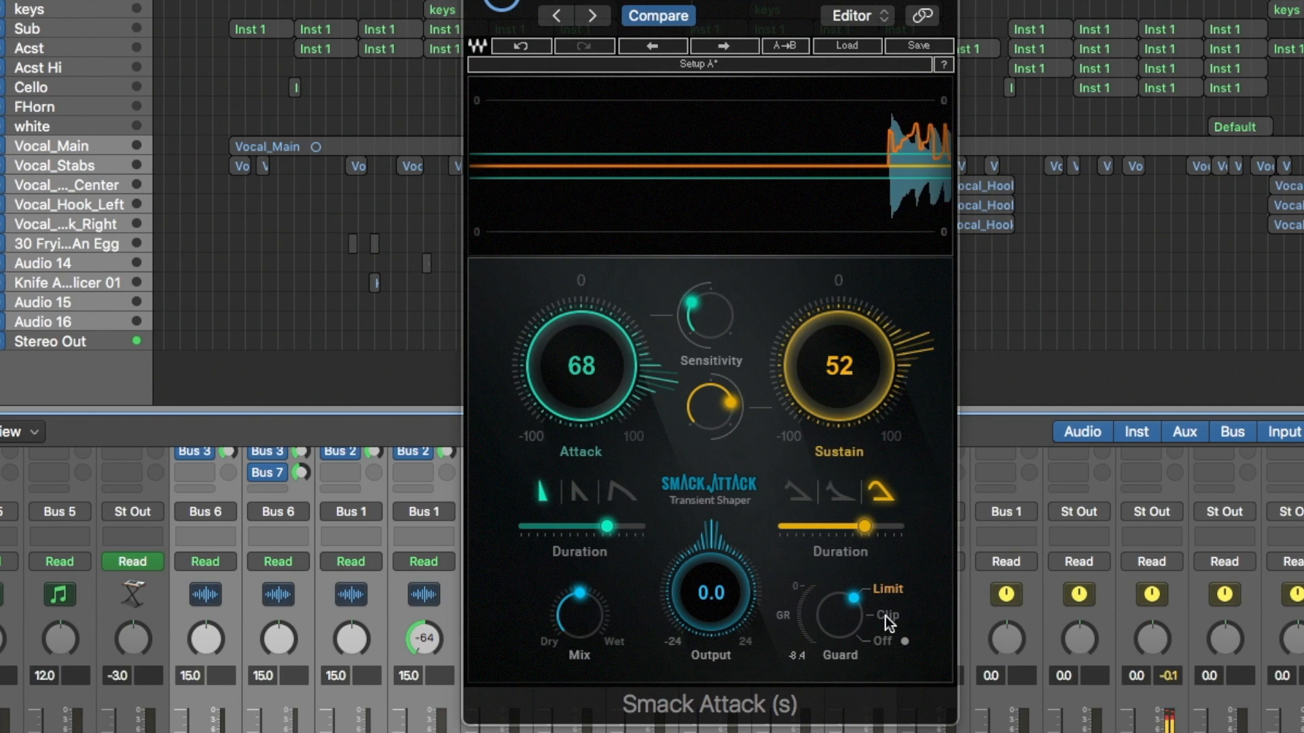
pyautogui.click(885, 617)
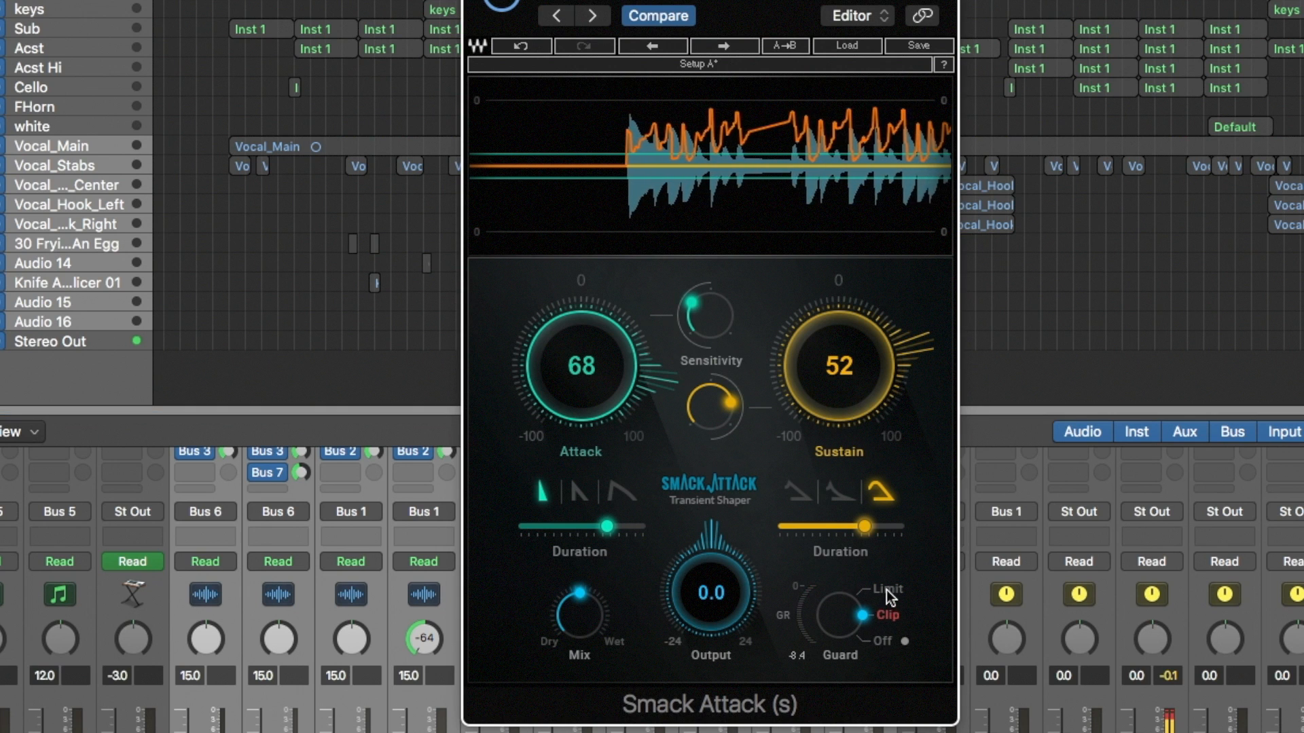
pyautogui.click(886, 589)
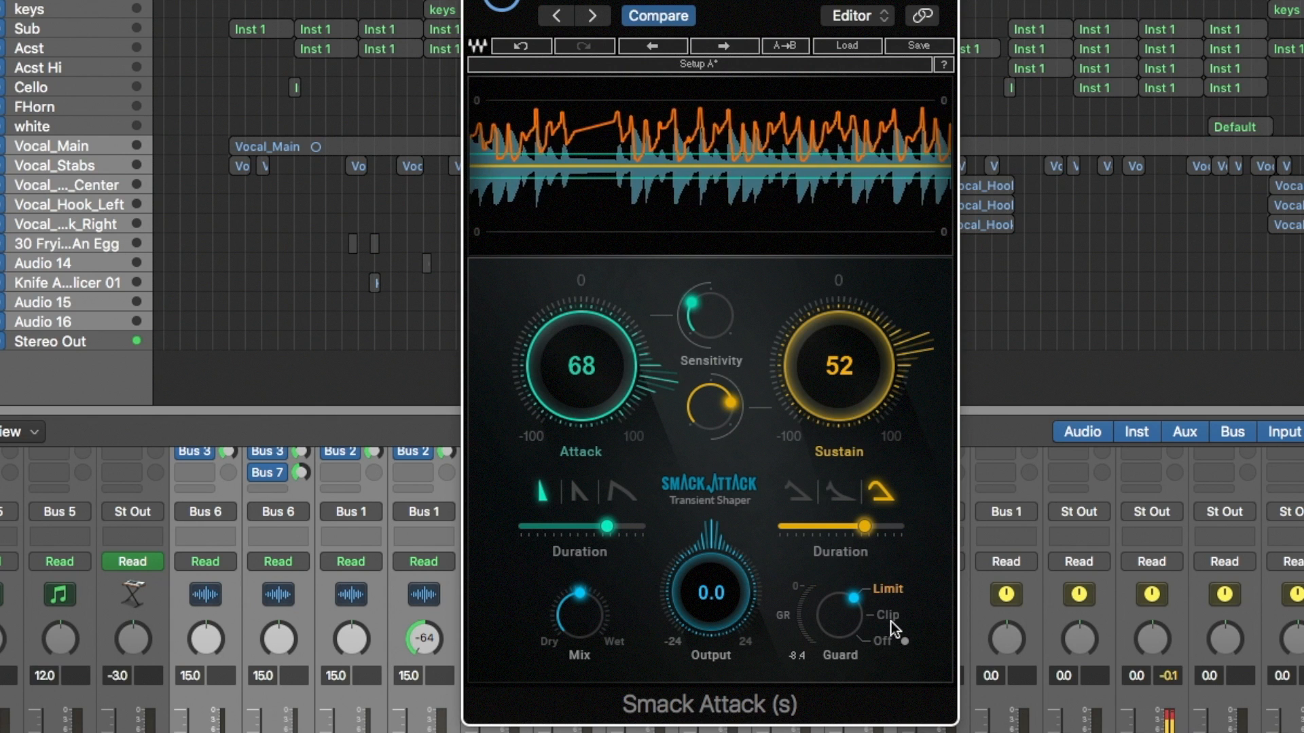
pyautogui.click(891, 621)
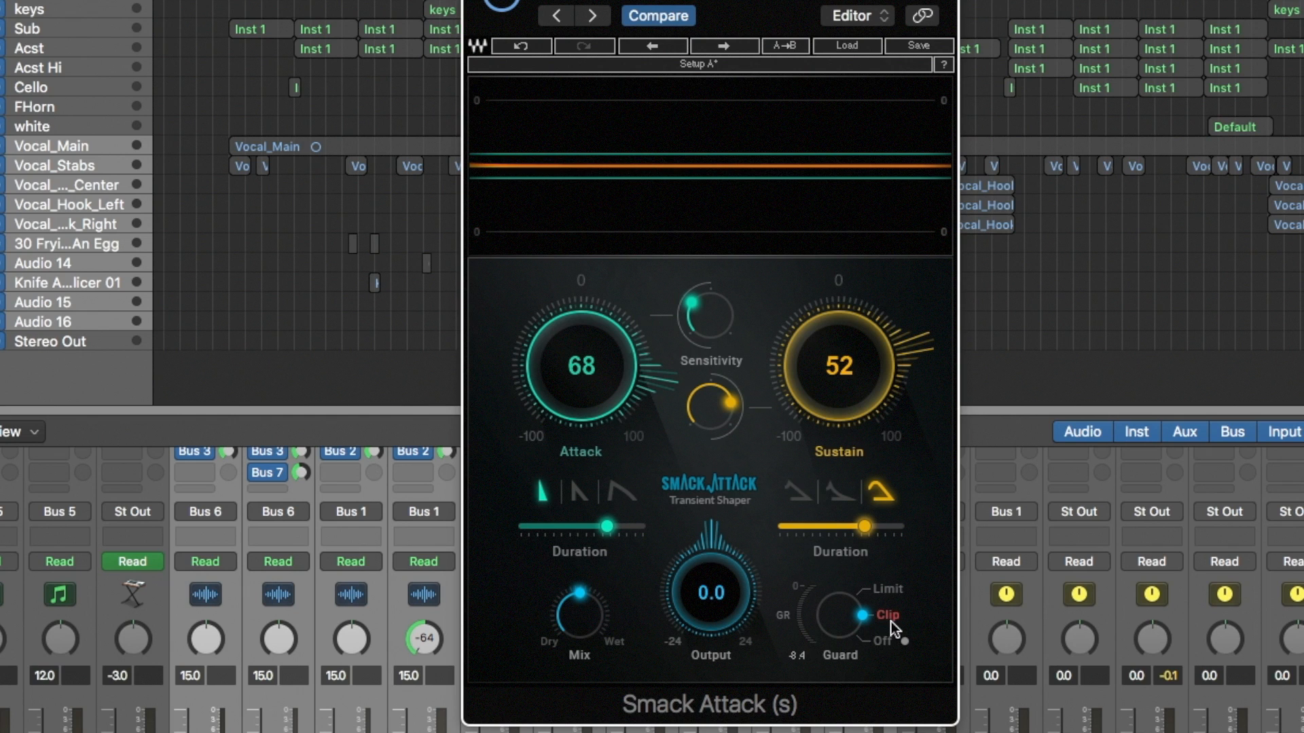
pyautogui.click(891, 593)
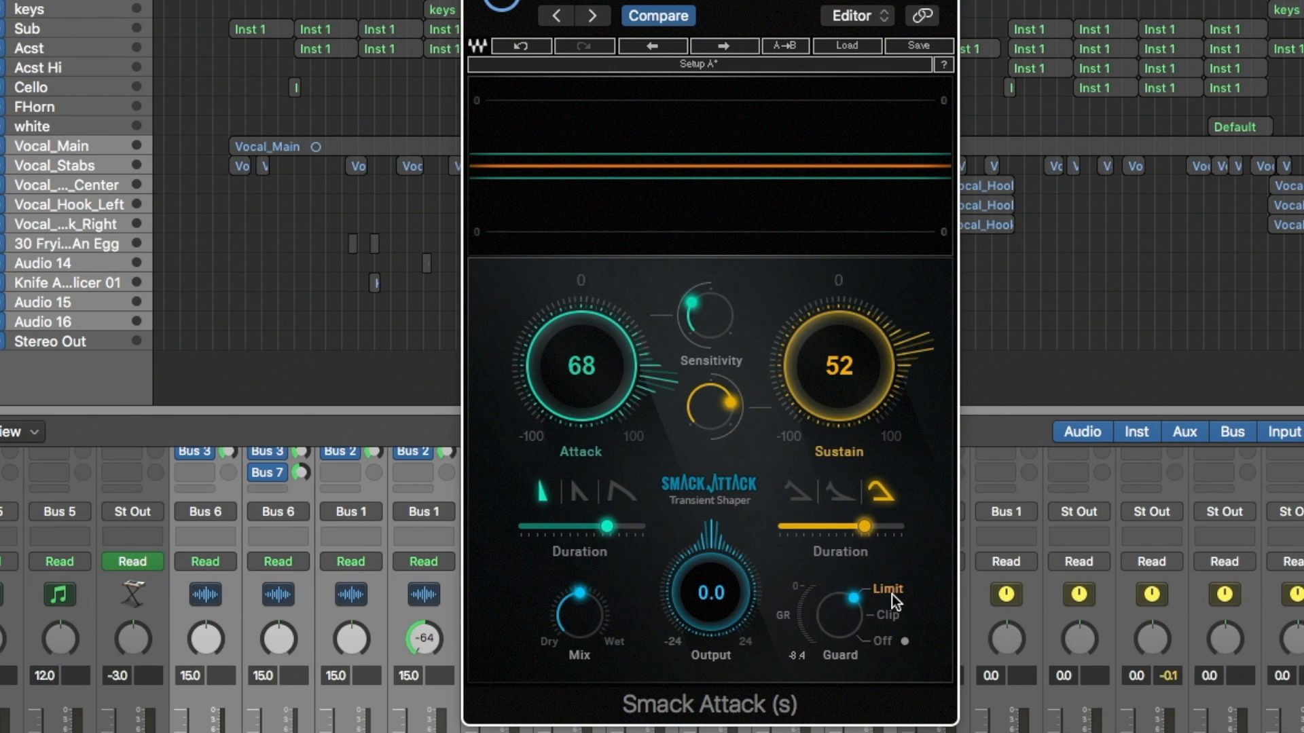
# - Play the drums through the limiter and lower Attack to -31
pyautogui.press('space')
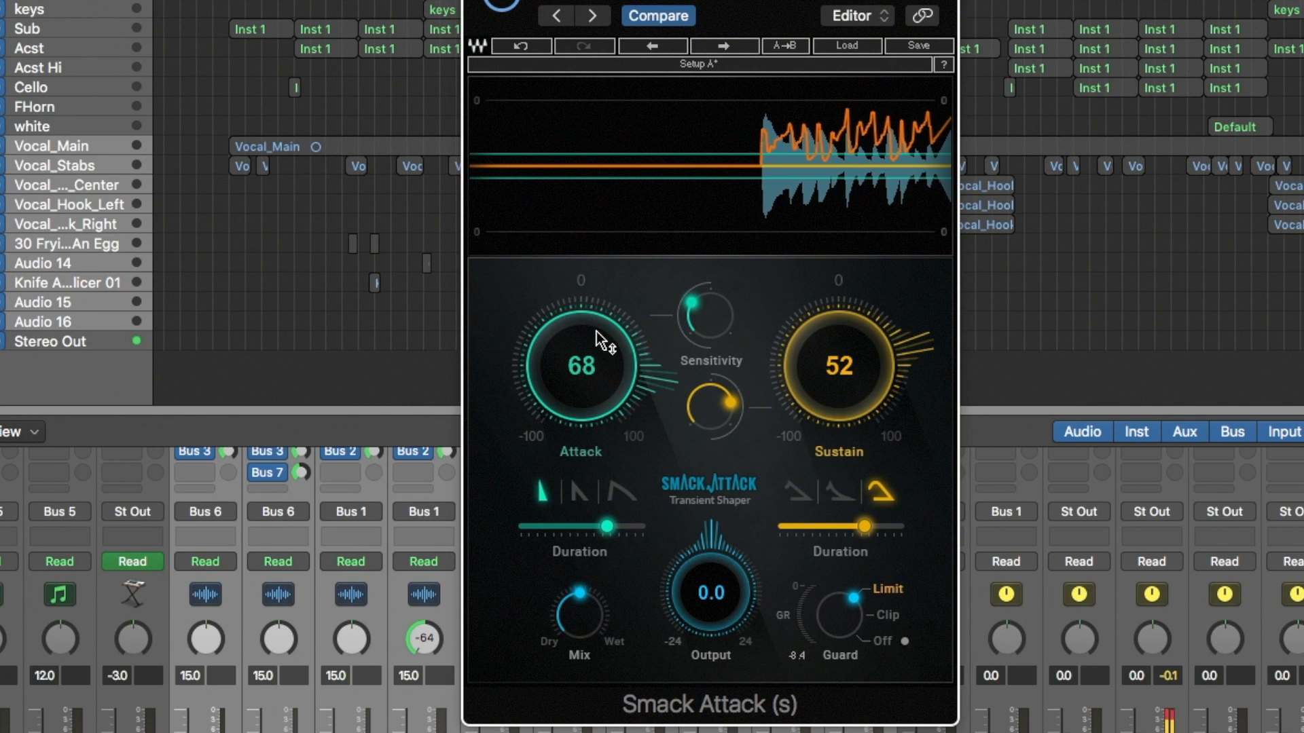
pyautogui.moveTo(568, 325); pyautogui.dragTo(601, 342)
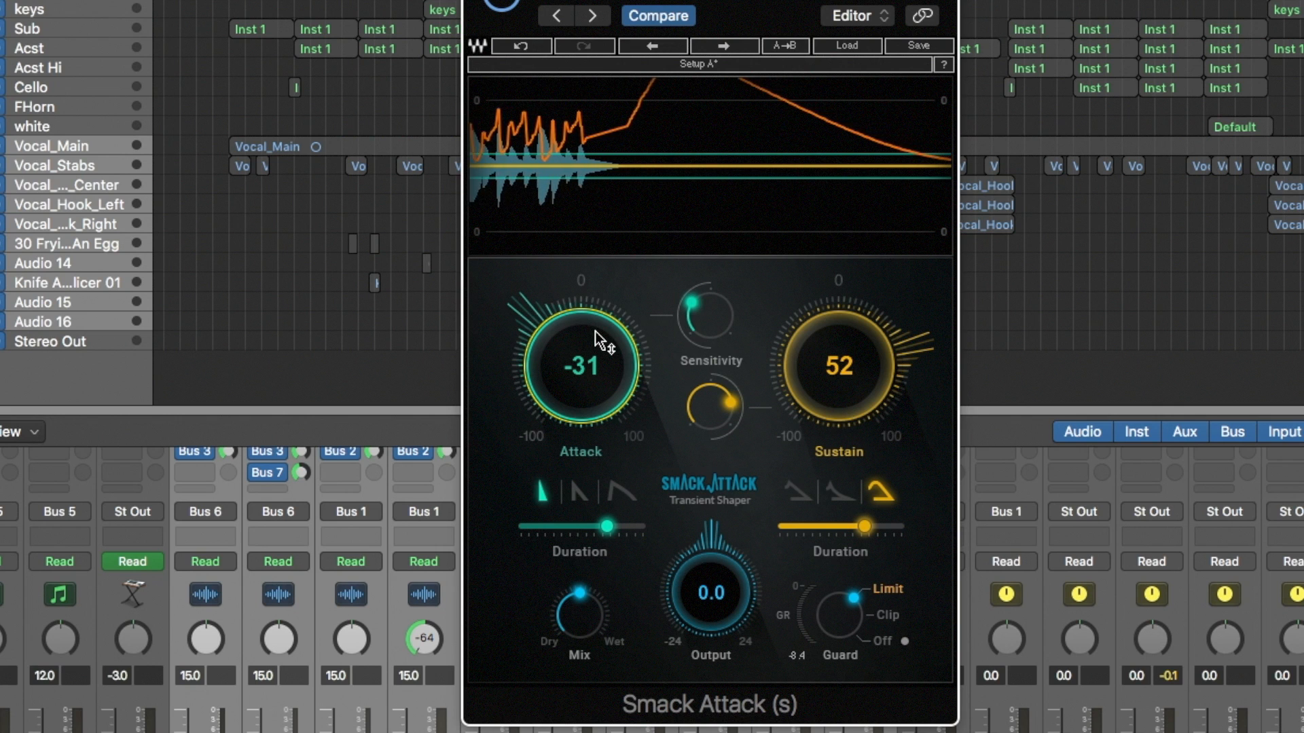
pyautogui.moveTo(698, 308)
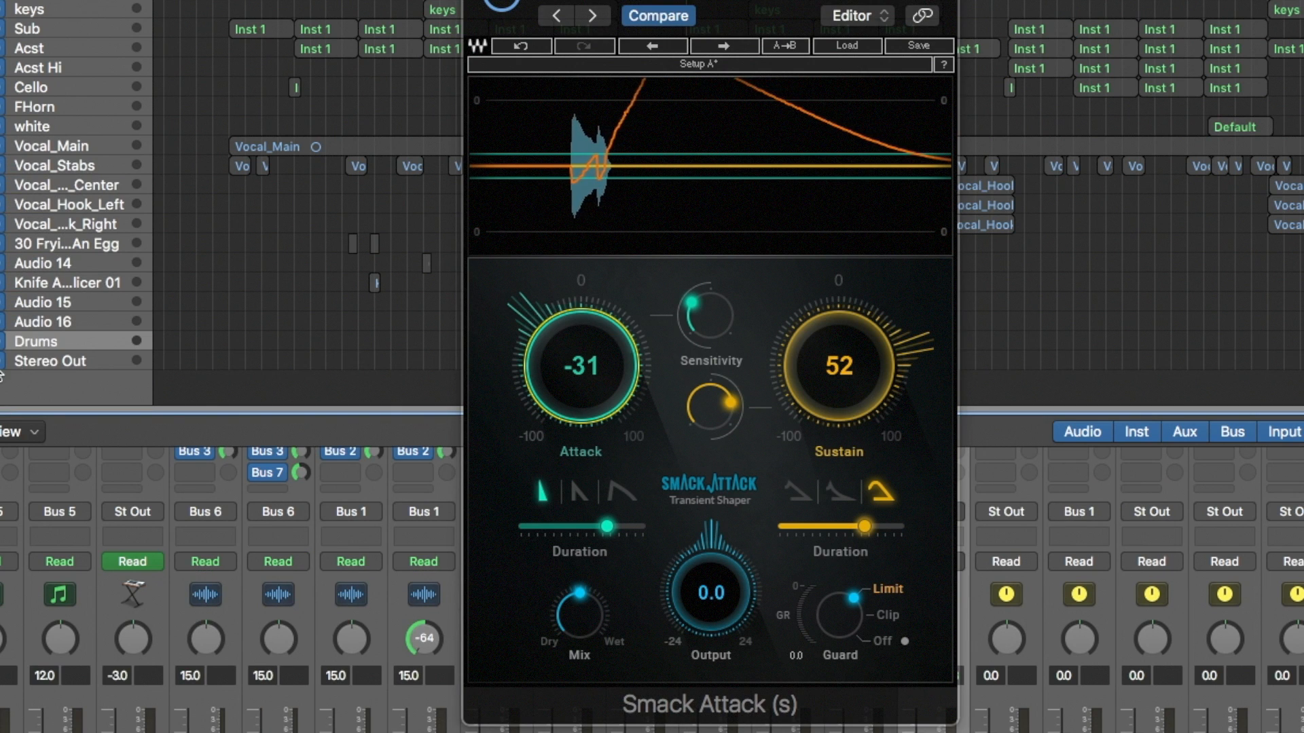
# - Select the Drums track, raise Attack to 37 during playback, and move the plug-in window down to reveal its header
pyautogui.moveTo(71, 341)
pyautogui.mouseDown()
pyautogui.moveTo(72, 370)
pyautogui.moveTo(79, 341)
pyautogui.mouseUp()
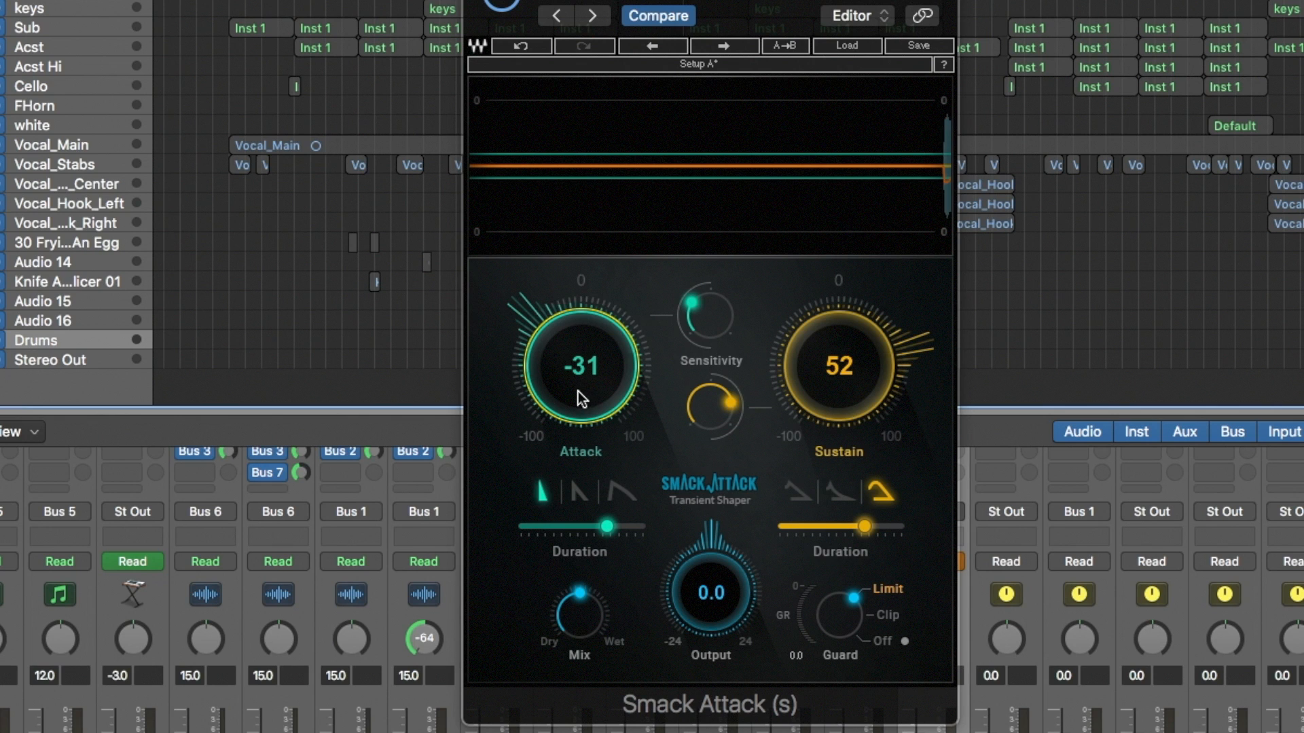
pyautogui.moveTo(577, 391); pyautogui.dragTo(577, 345)
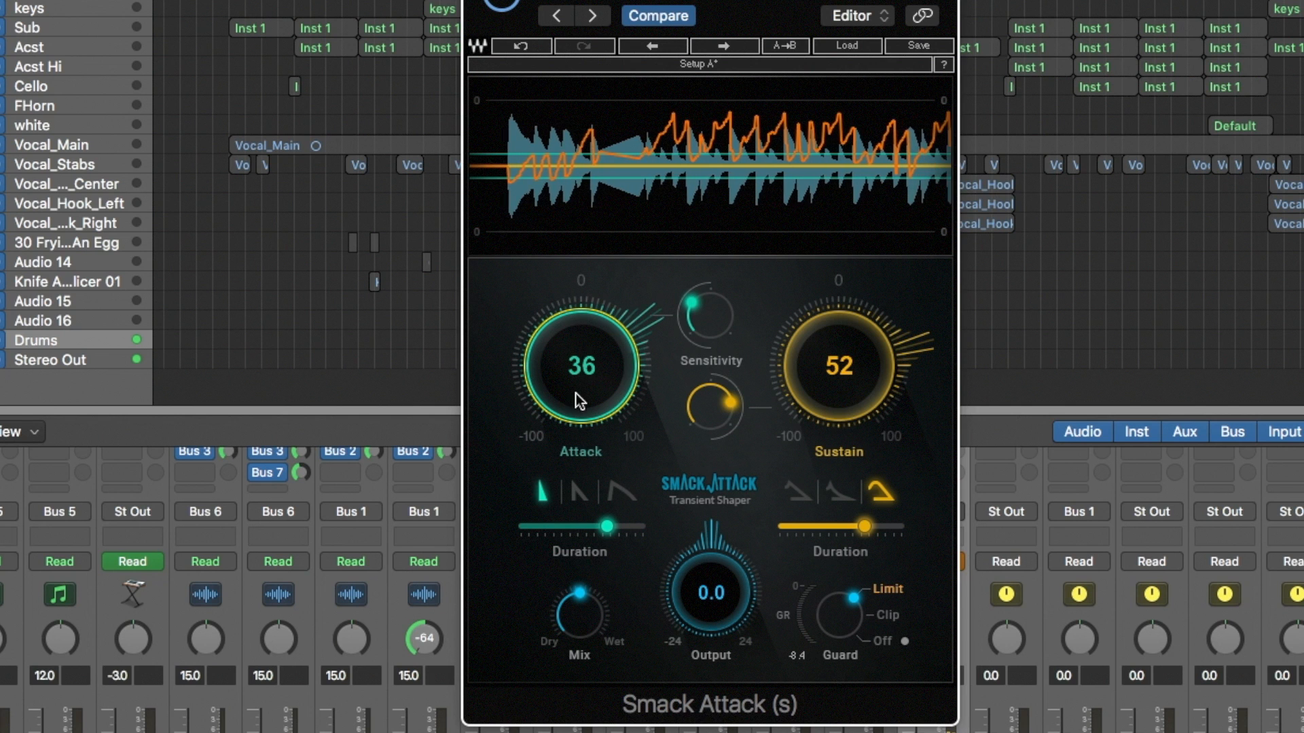
pyautogui.moveTo(832, 0); pyautogui.dragTo(835, 41)
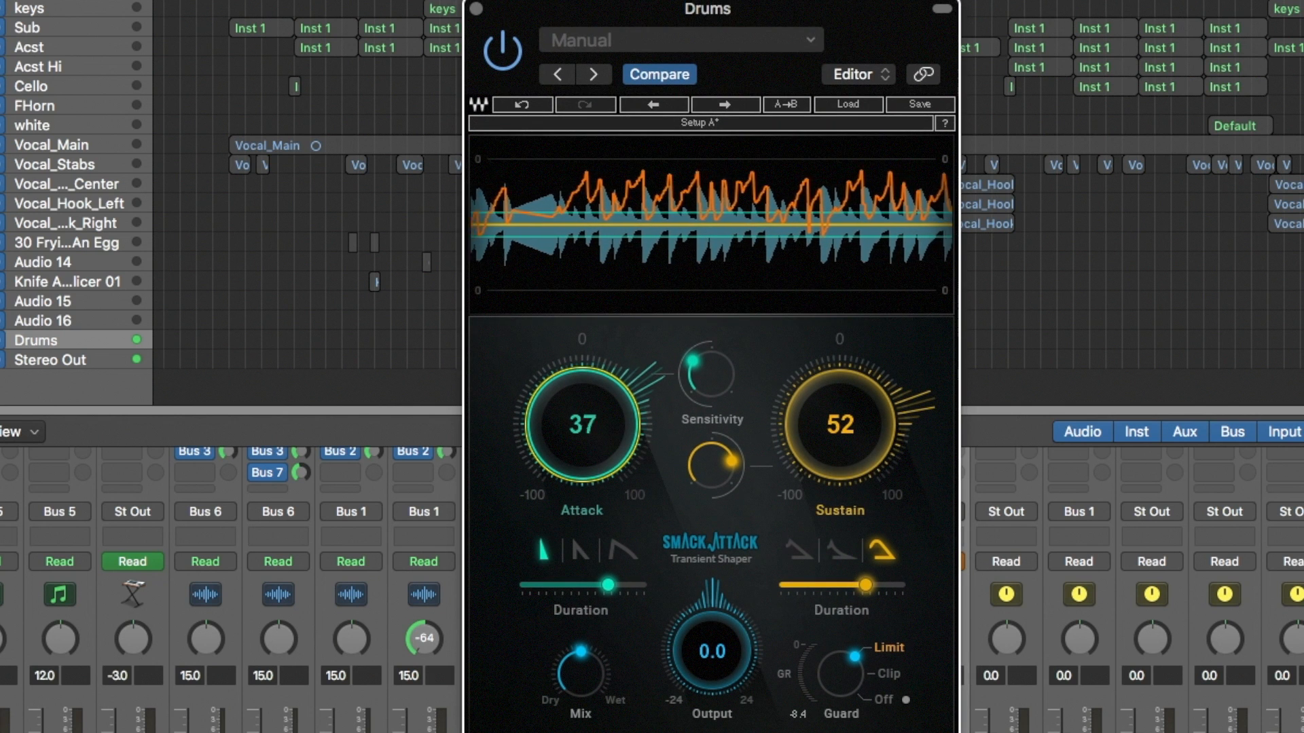
# - Bring Attack to 6 and Sustain to 5, with a slightly longer attack Duration and a shorter sustain Duration
pyautogui.moveTo(582, 425); pyautogui.dragTo(582, 471)
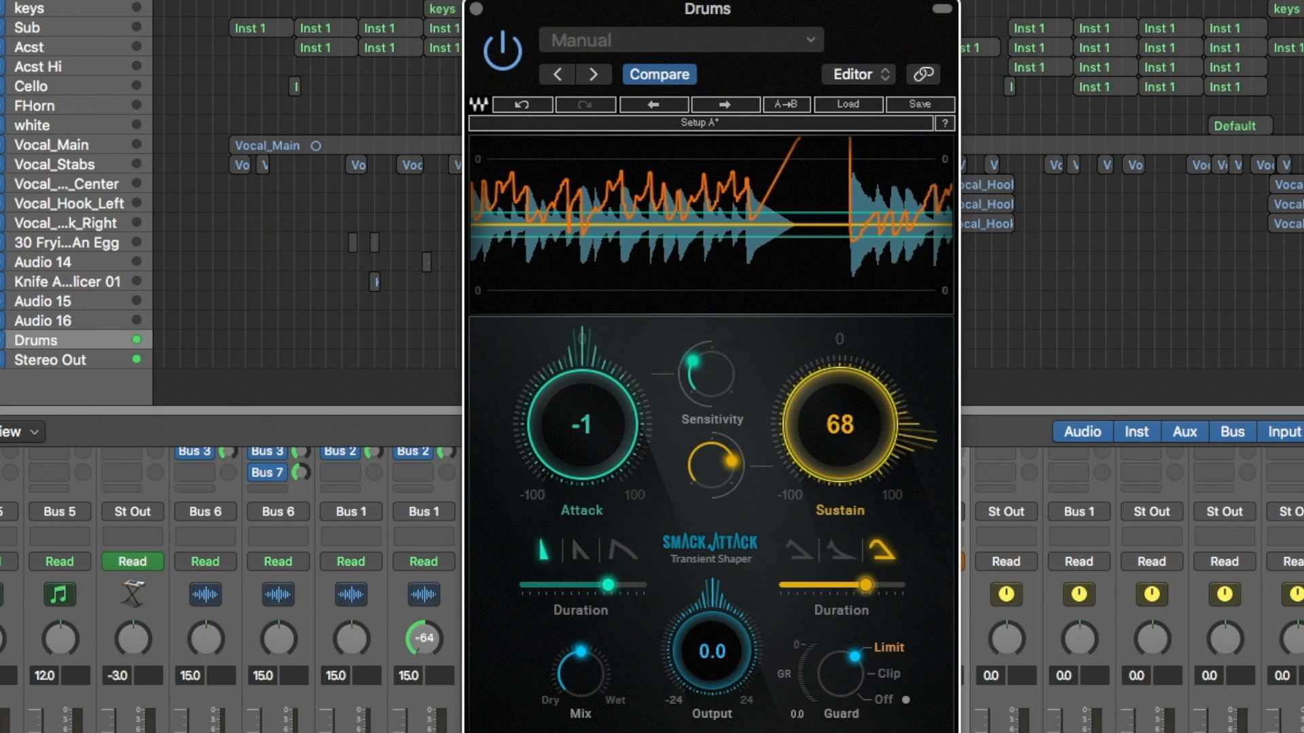
pyautogui.moveTo(849, 407); pyautogui.dragTo(848, 450)
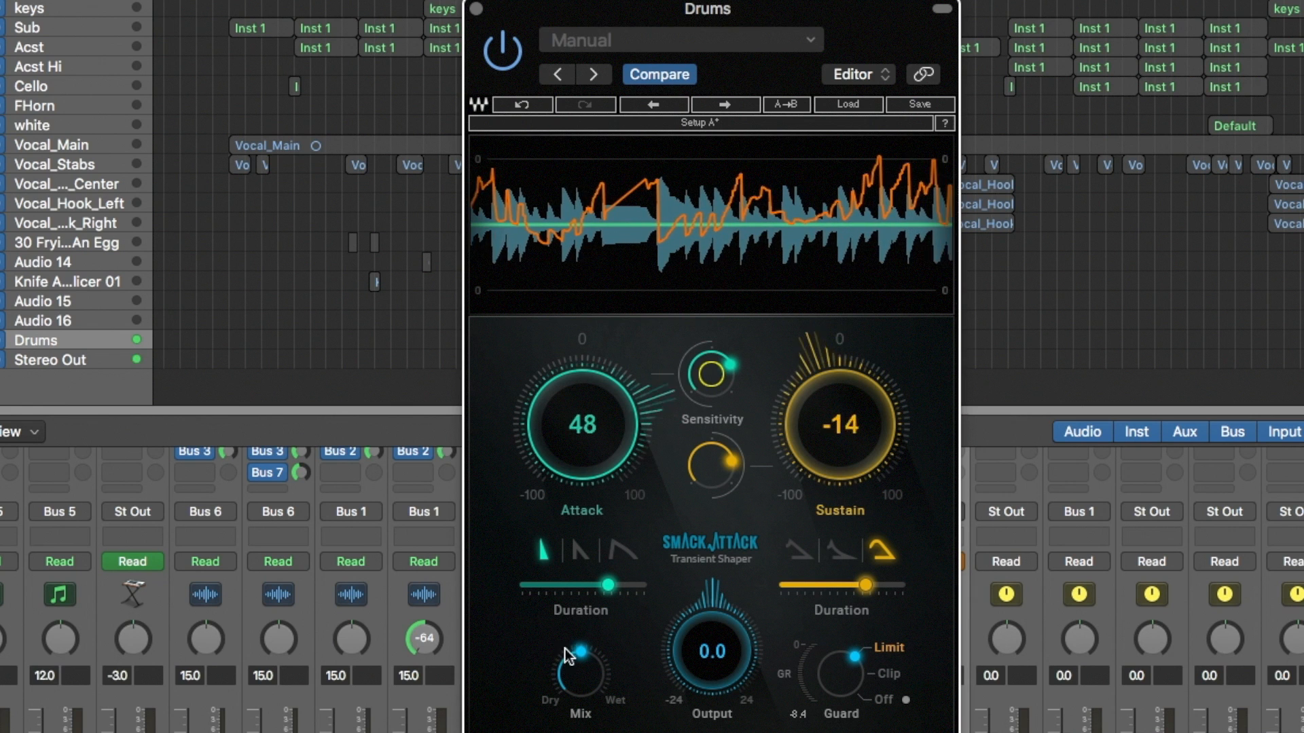
pyautogui.moveTo(609, 591)
pyautogui.mouseDown()
pyautogui.moveTo(634, 588)
pyautogui.moveTo(620, 588)
pyautogui.mouseUp()
pyautogui.moveTo(866, 585)
pyautogui.mouseDown()
pyautogui.moveTo(883, 587)
pyautogui.moveTo(852, 585)
pyautogui.mouseUp()
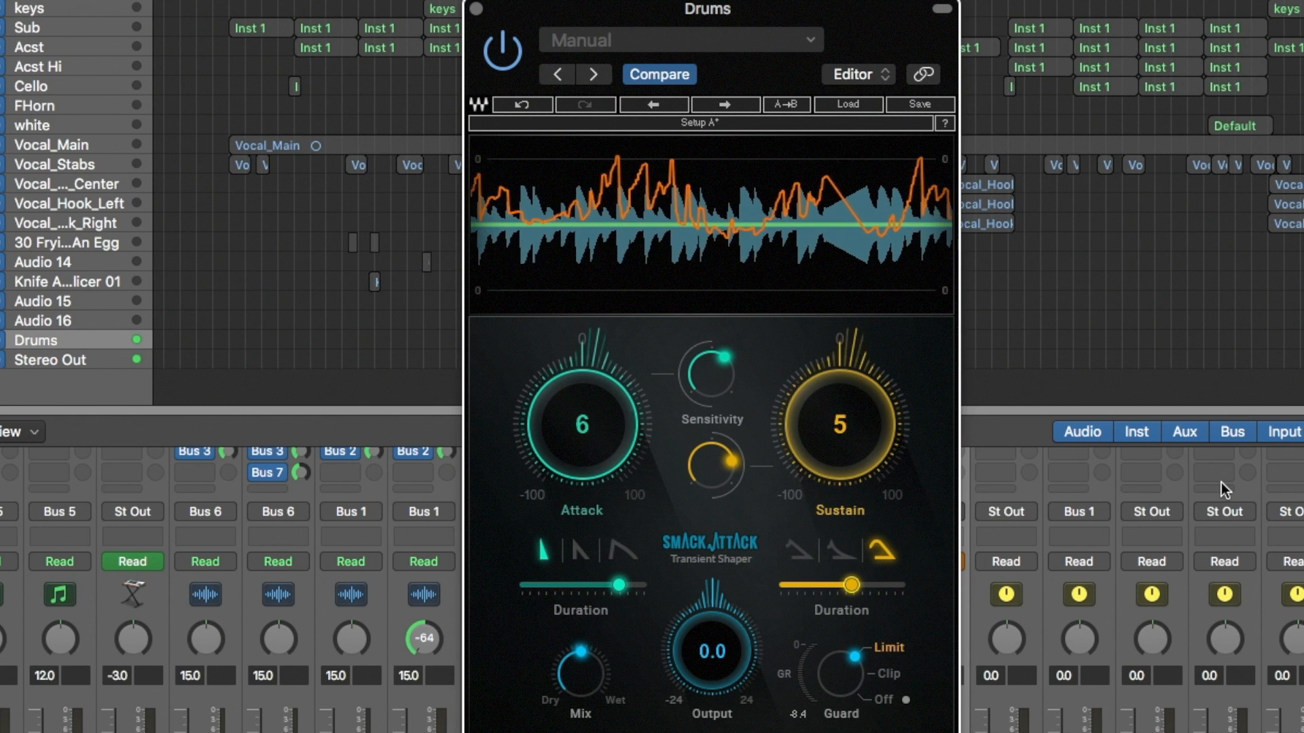